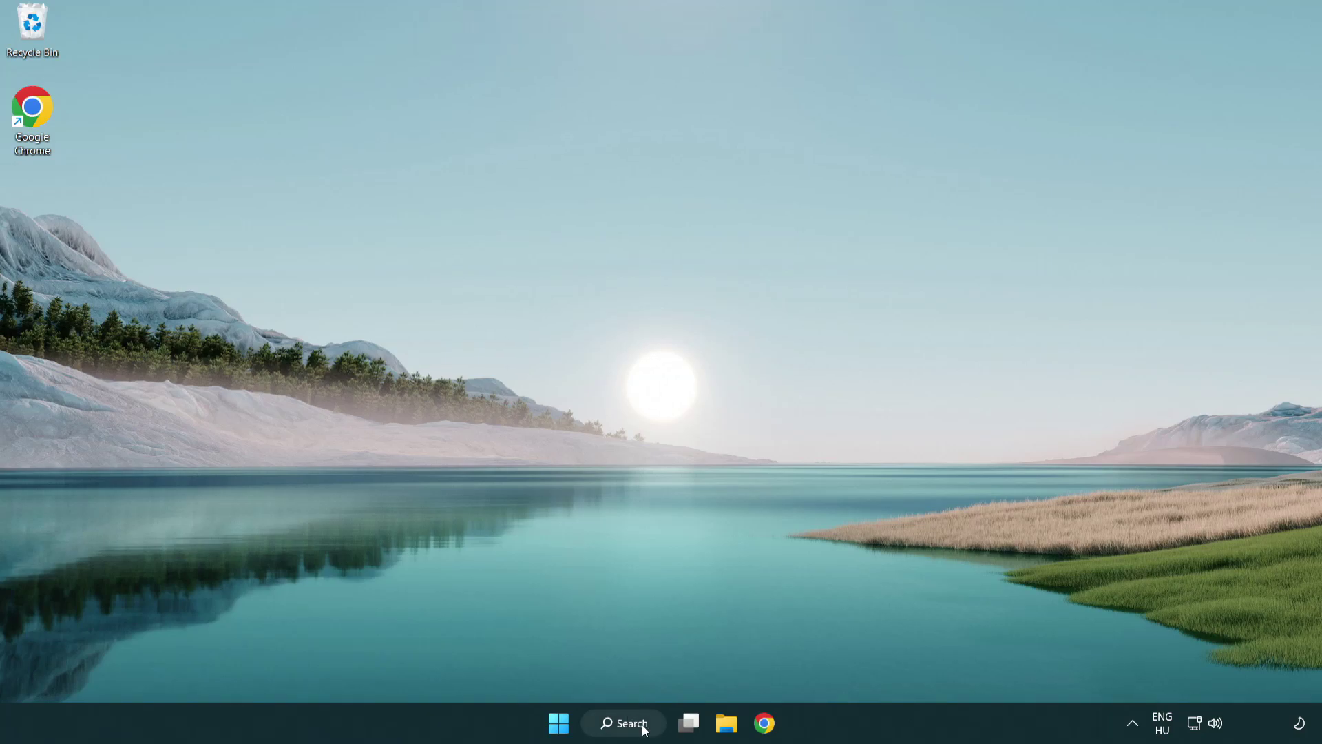
- Search Windows for 'device manager' and launch the Device Manager best match
{"action": "left_click", "coordinate": [630, 725]}
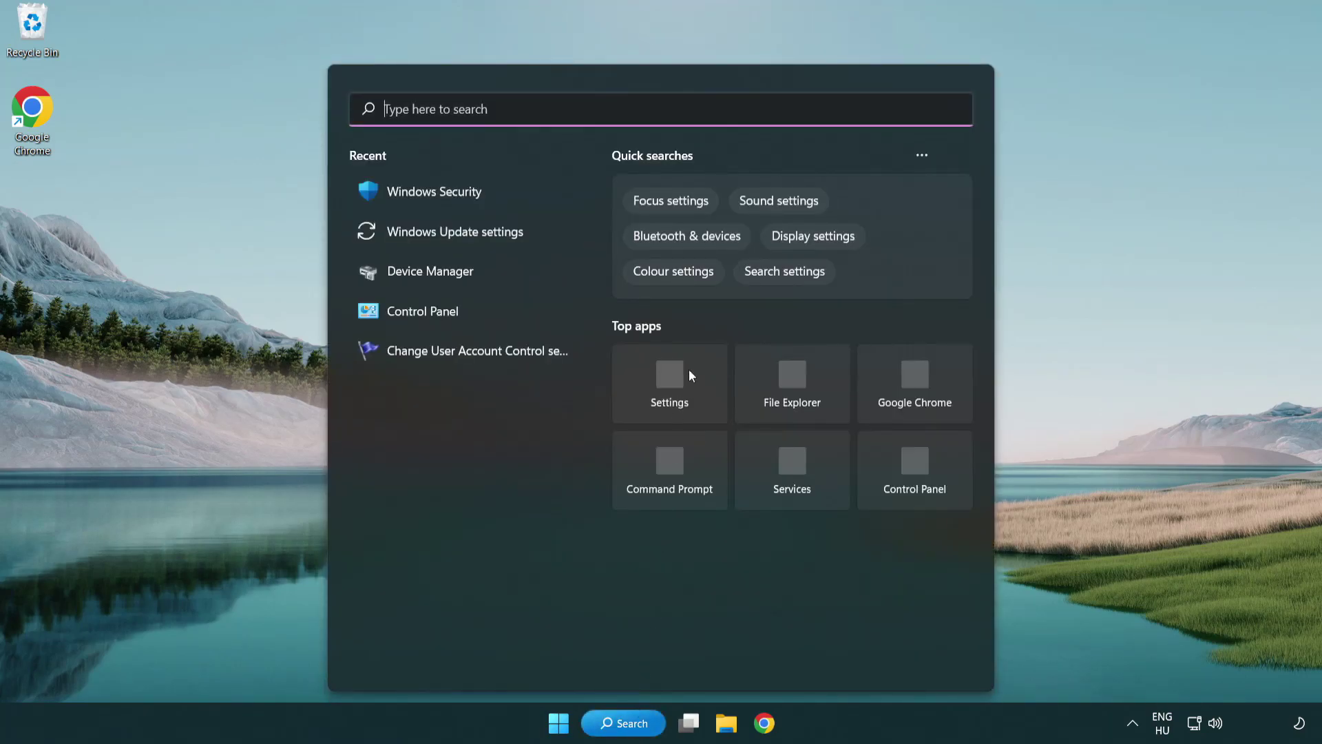
{"action": "type", "text": "d"}
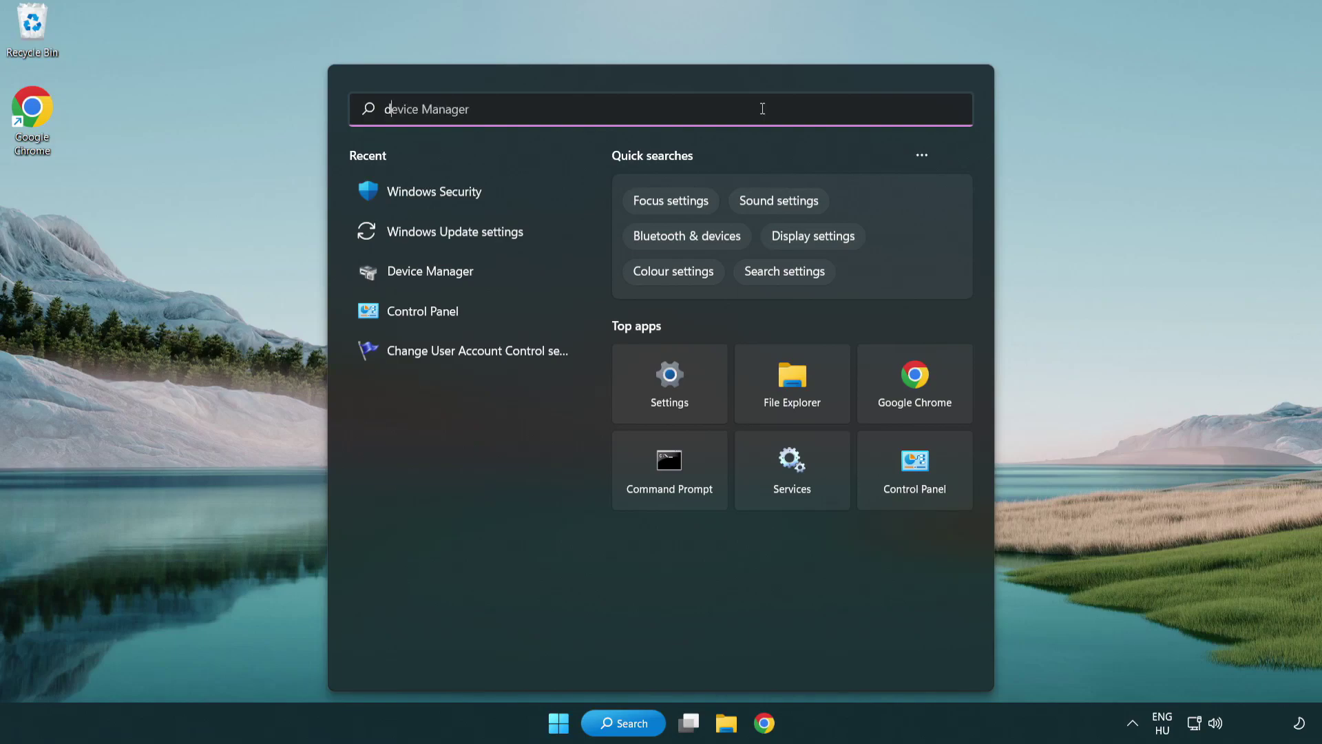
{"action": "type", "text": "evice manager"}
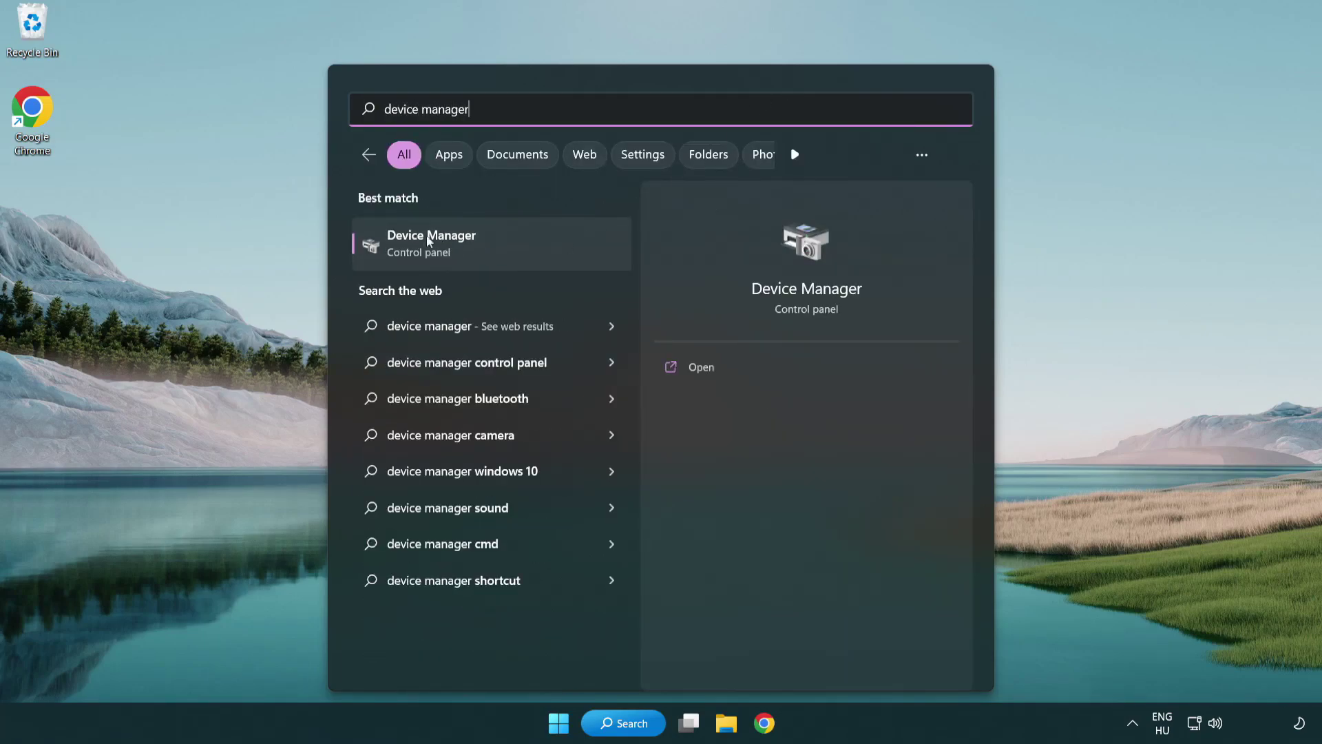
{"action": "left_click", "coordinate": [529, 250]}
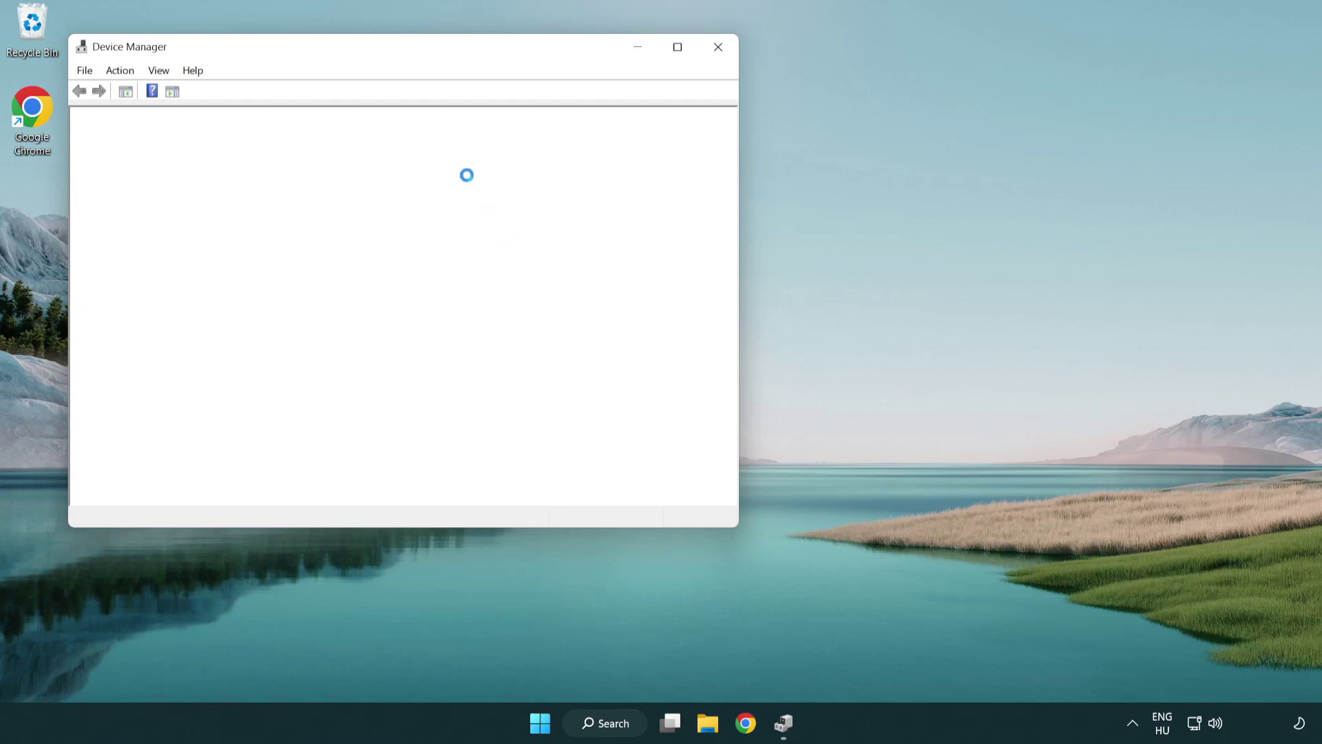
- Start a driver update for the VMware SVGA 3D adapter under Display adapters
{"action": "left_click_drag", "start_coordinate": [357, 51], "coordinate": [581, 133]}
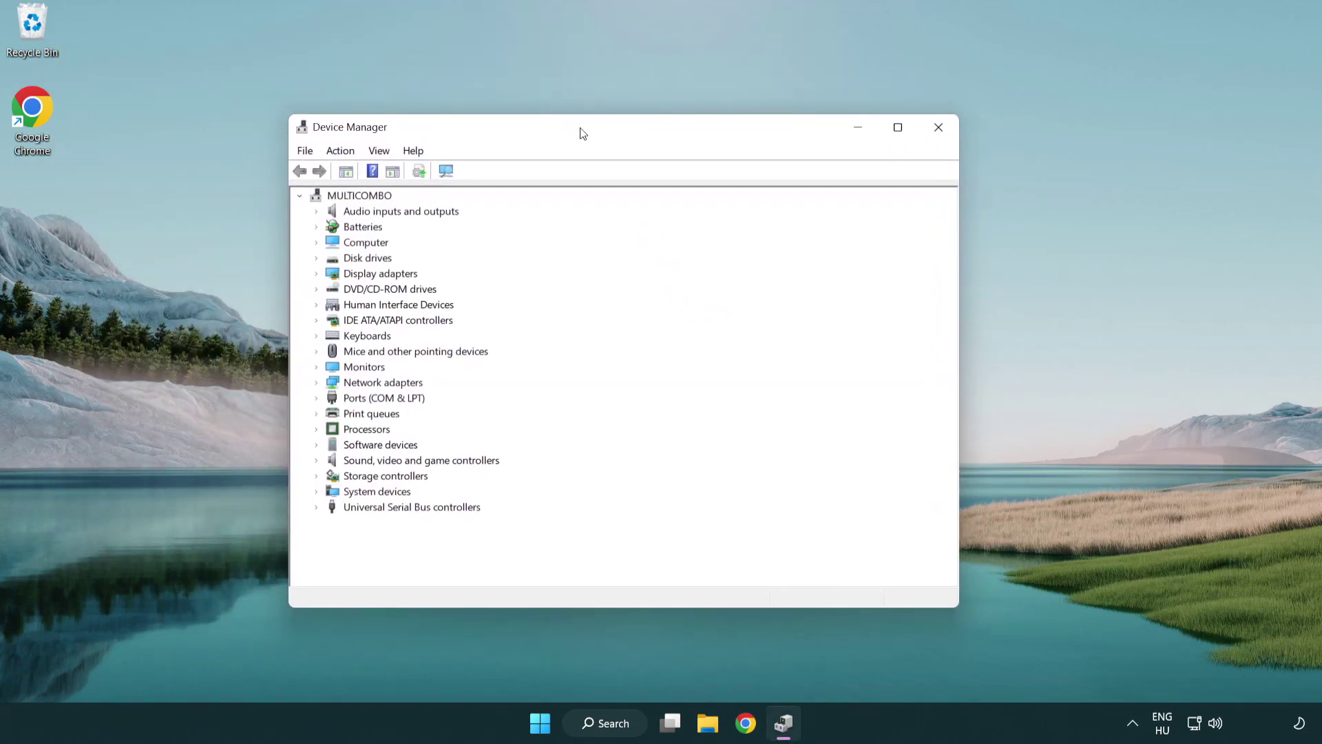
{"action": "left_click", "coordinate": [365, 276]}
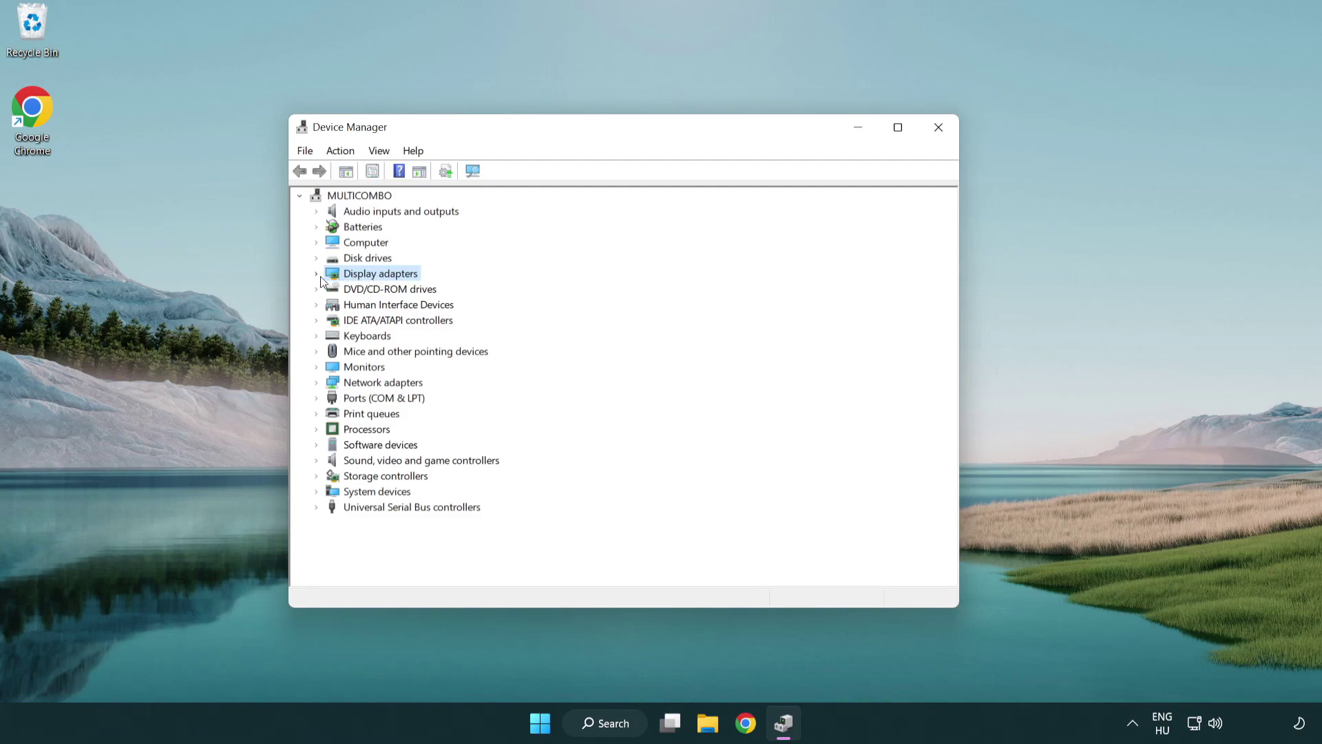
{"action": "left_click", "coordinate": [317, 275]}
{"action": "left_click", "coordinate": [393, 291]}
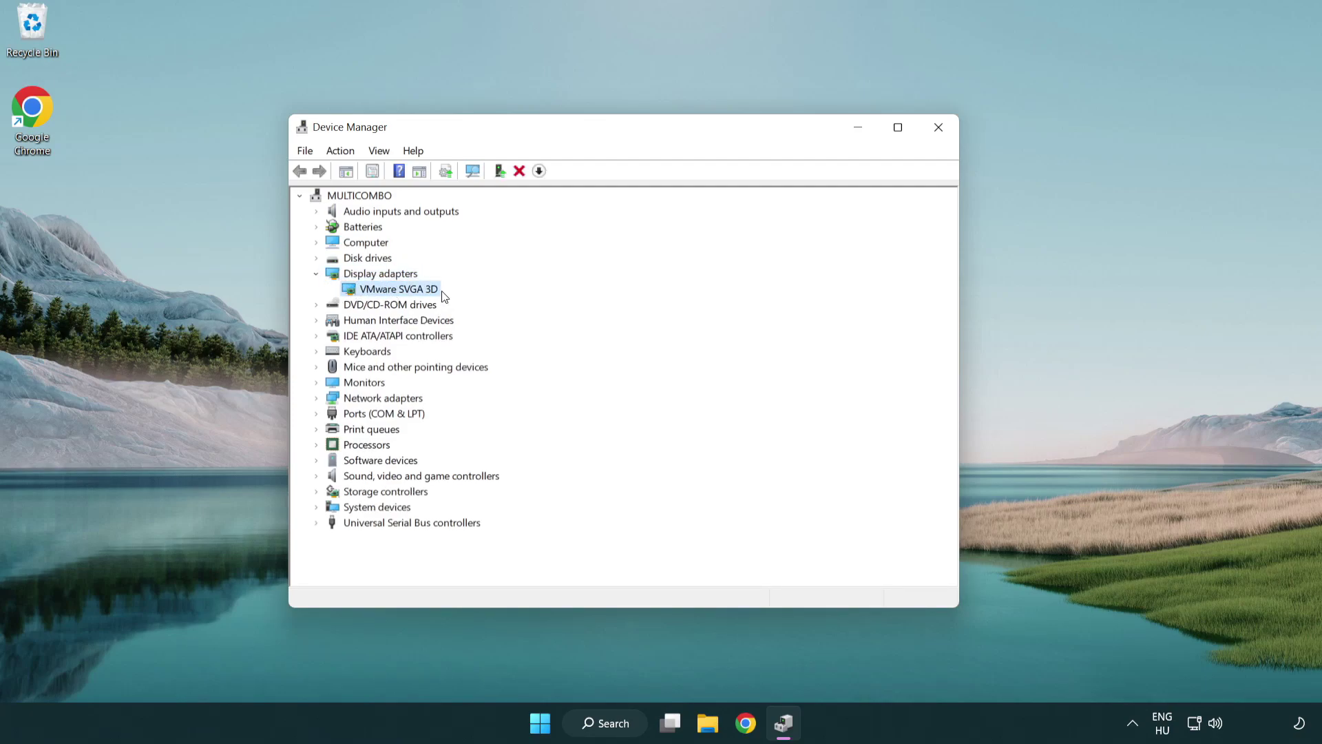
{"action": "right_click", "coordinate": [393, 292]}
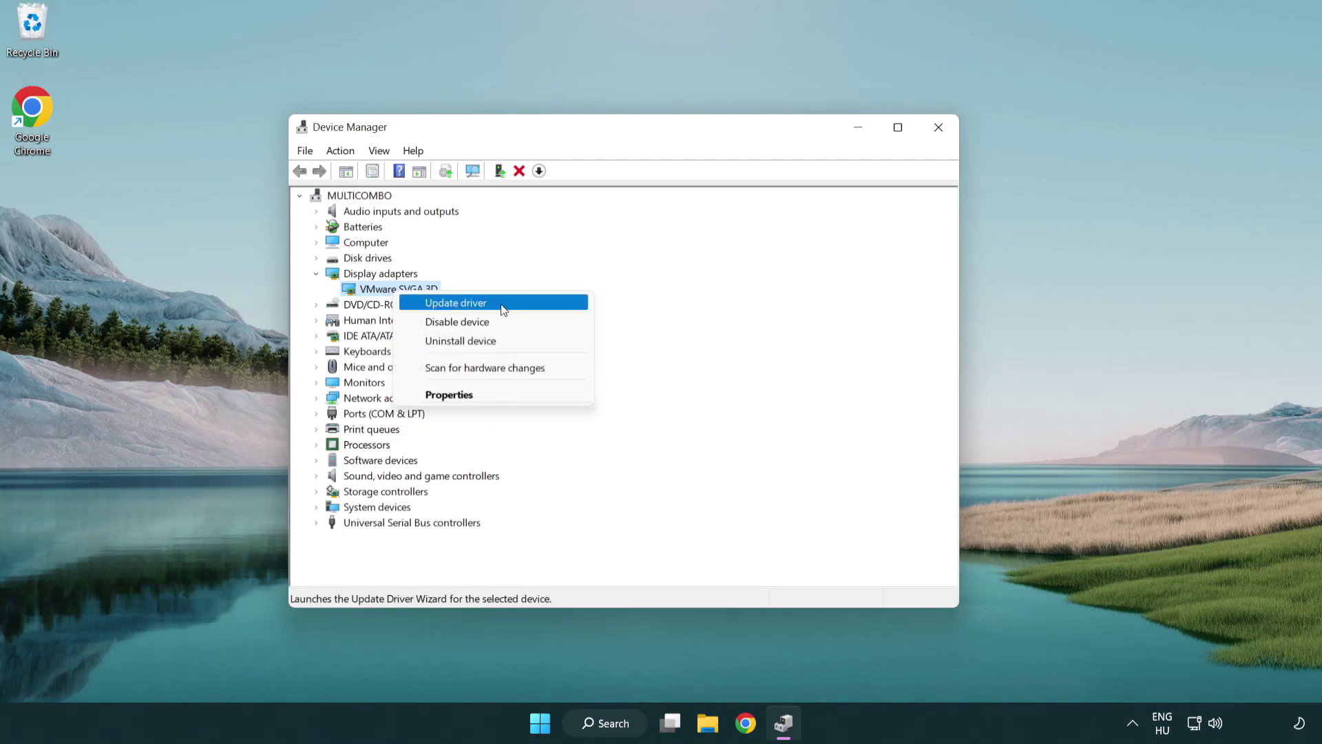
{"action": "left_click", "coordinate": [517, 304]}
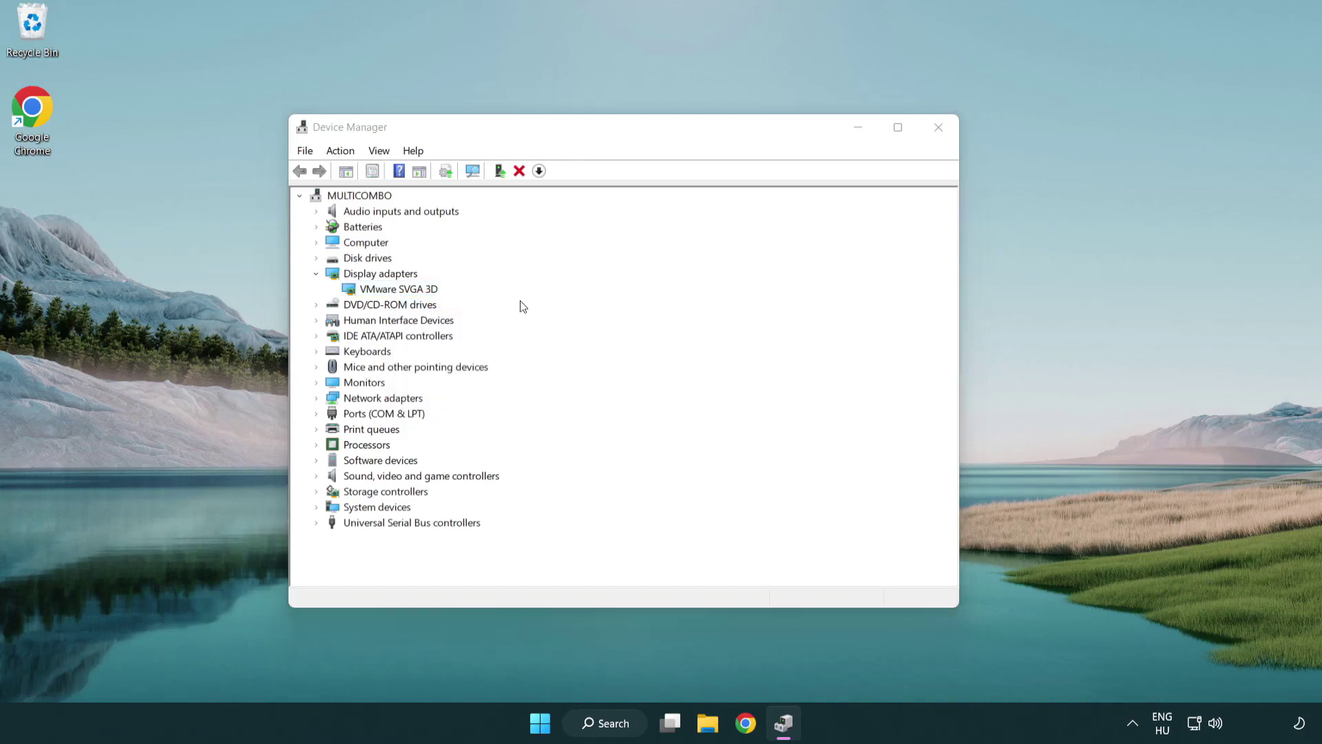
- Search automatically for drivers, confirm the best are installed, and close Device Manager
{"action": "left_click_drag", "start_coordinate": [551, 194], "coordinate": [579, 186]}
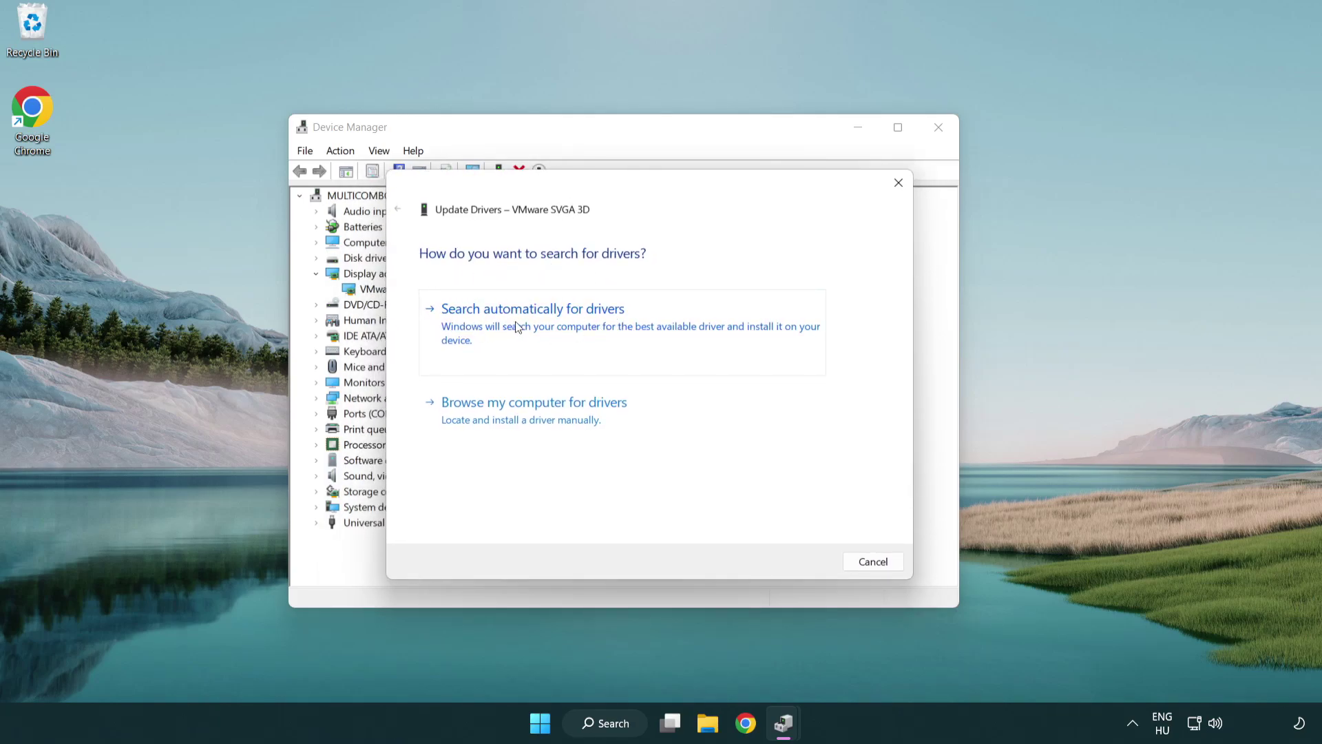
{"action": "left_click", "coordinate": [582, 326]}
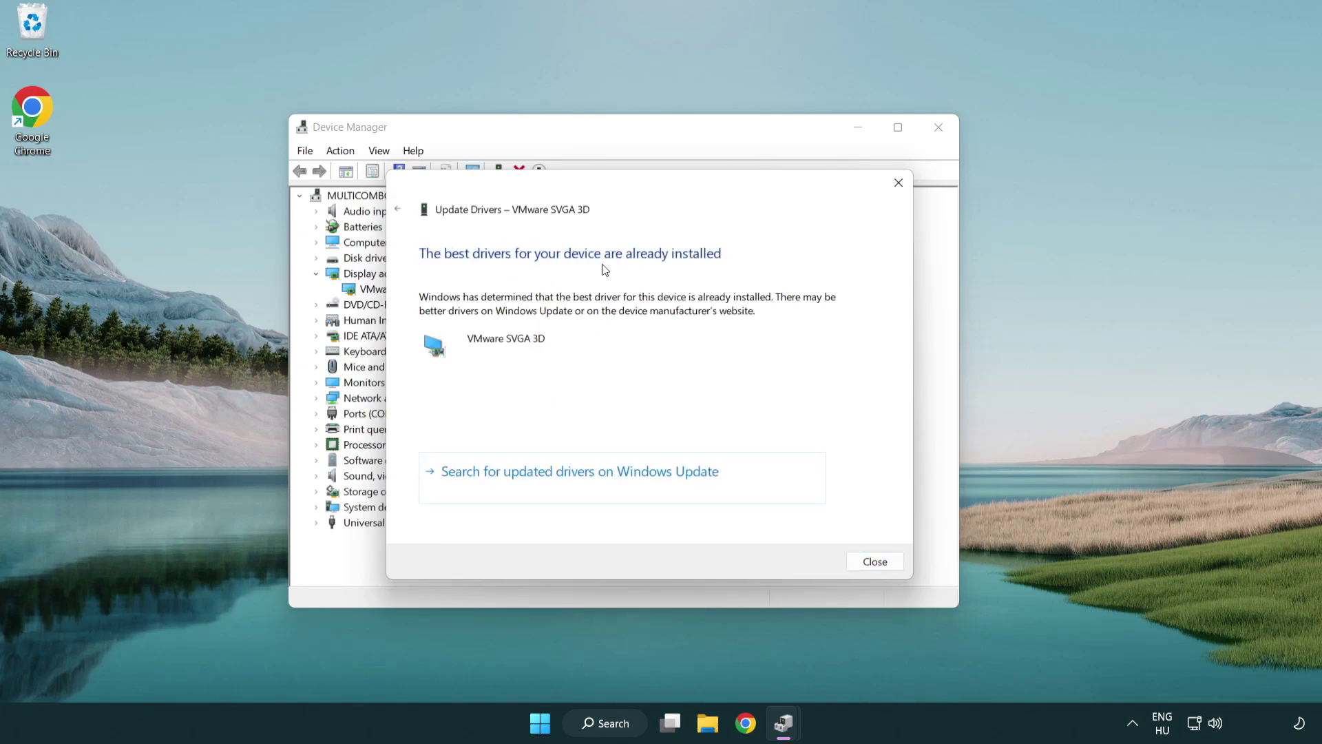
{"action": "left_click", "coordinate": [875, 562]}
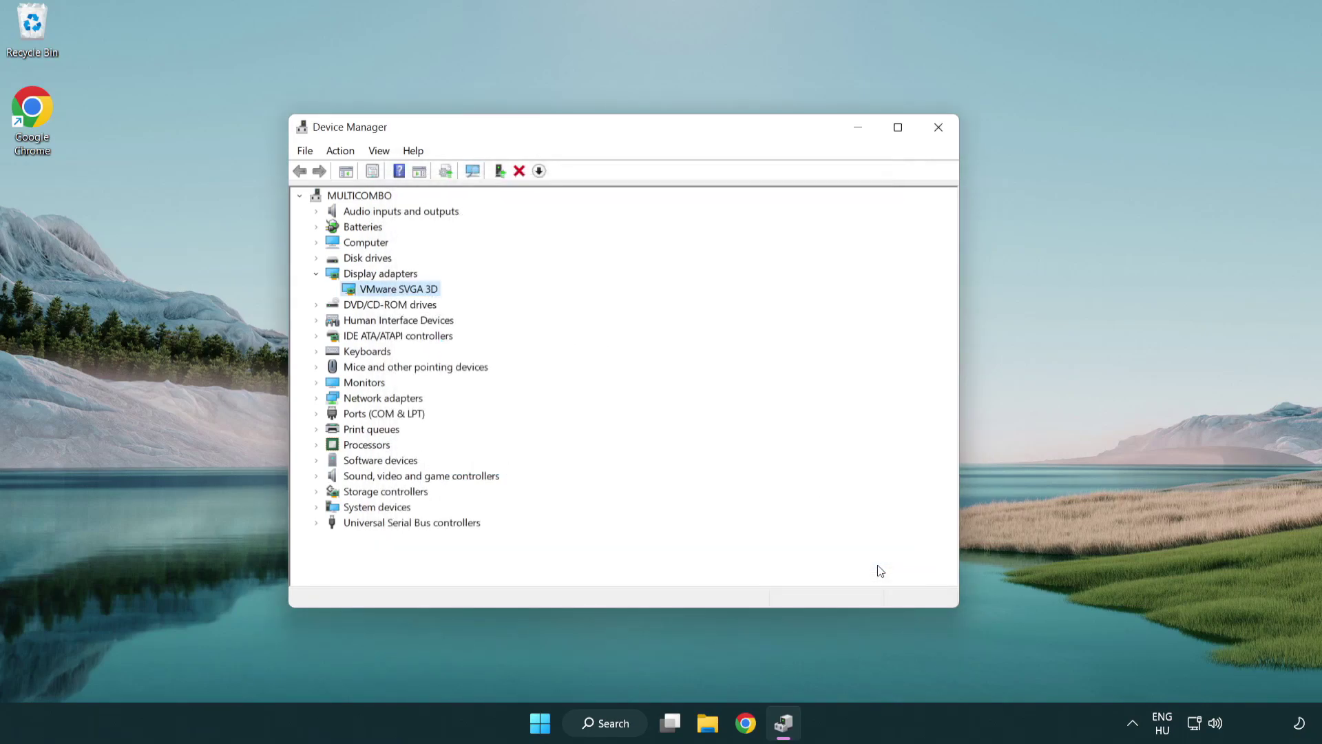
{"action": "left_click", "coordinate": [941, 130]}
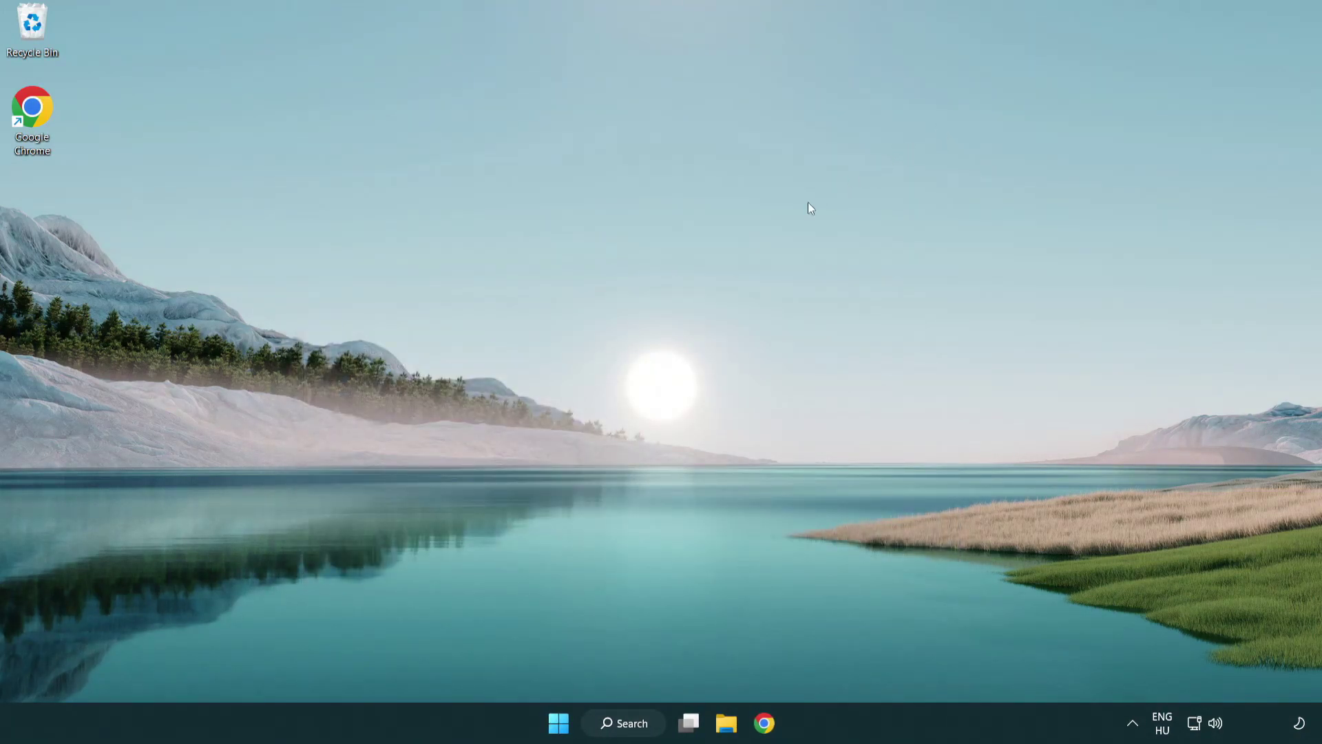
- Run a fresh Windows Update check from the 'update' search result, then close Settings
{"action": "left_click", "coordinate": [637, 725]}
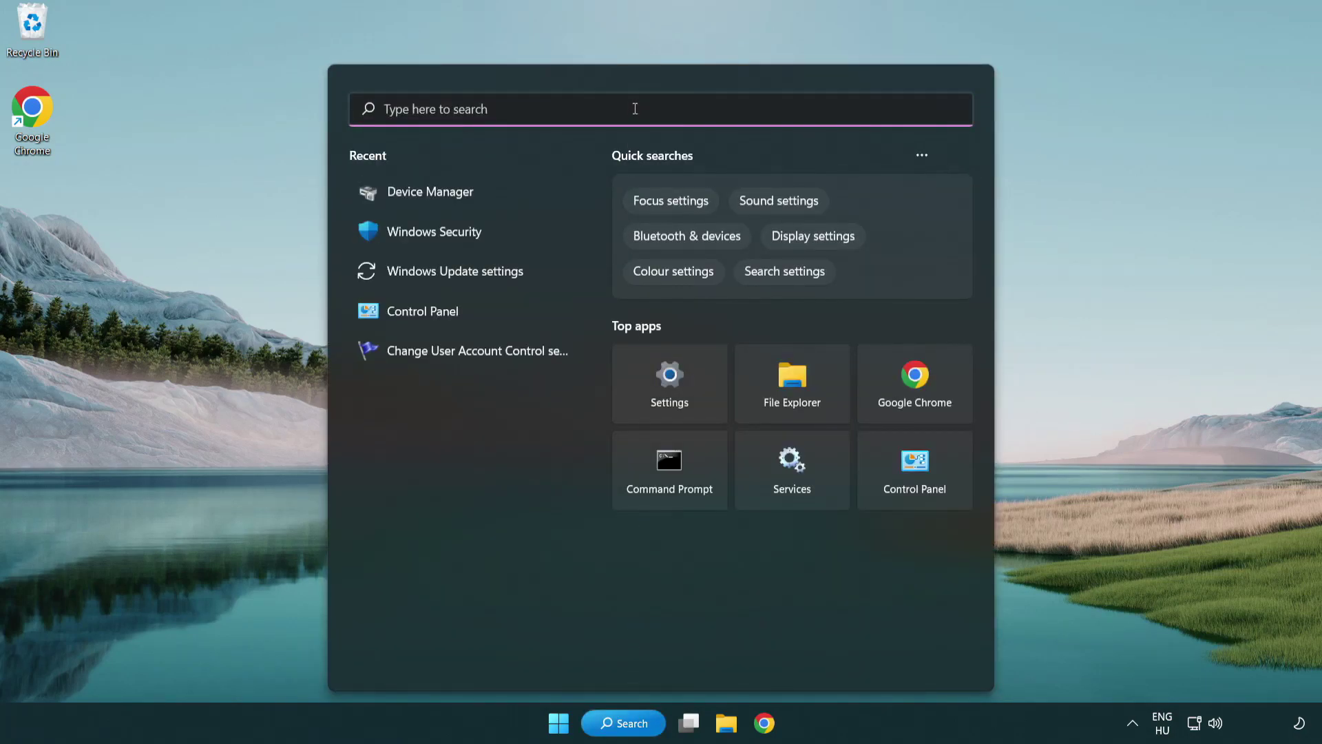
{"action": "type", "text": "update"}
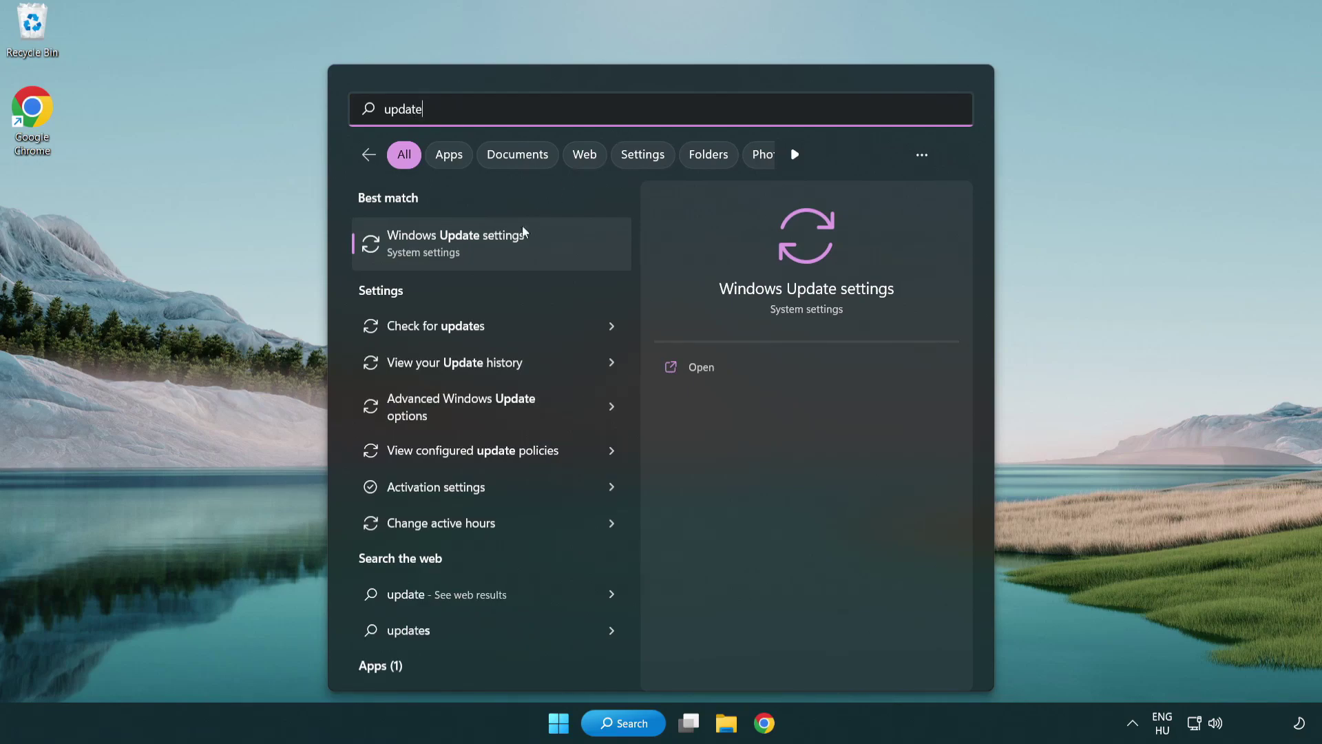
{"action": "left_click", "coordinate": [516, 254]}
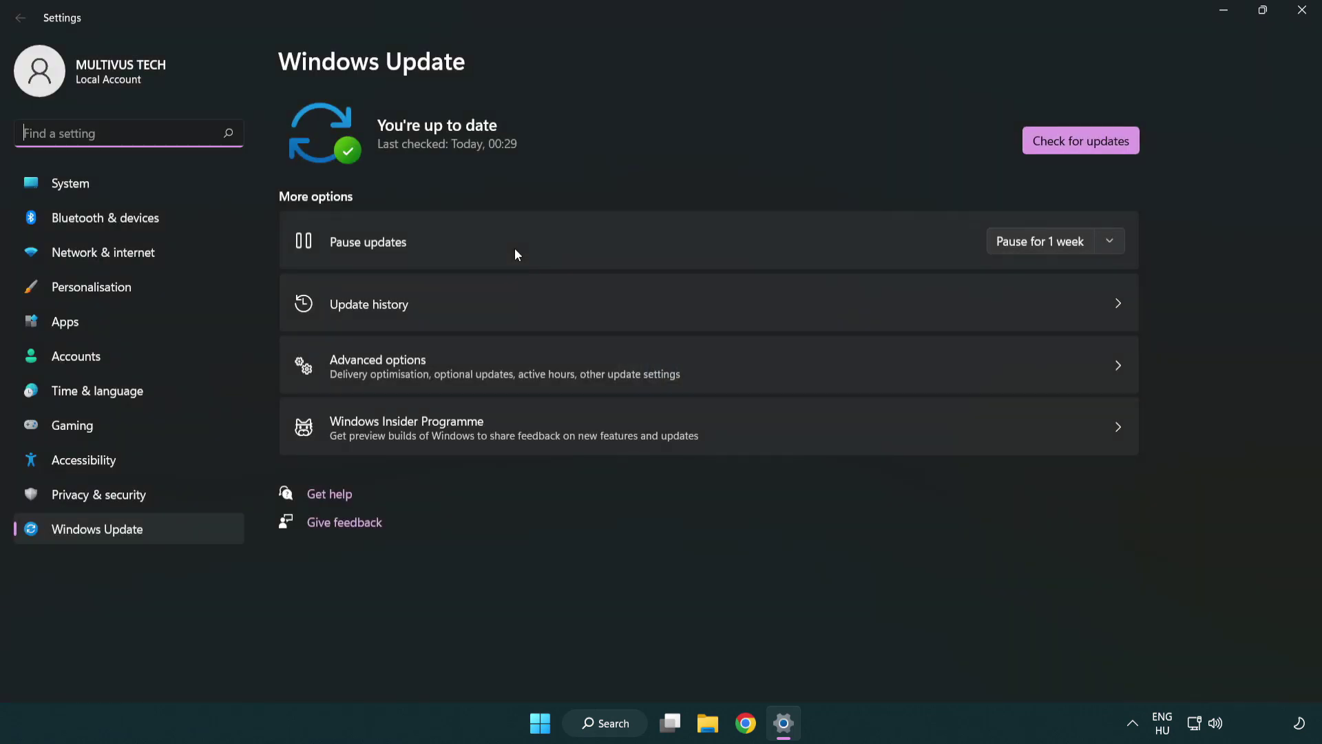
{"action": "left_click", "coordinate": [1088, 146]}
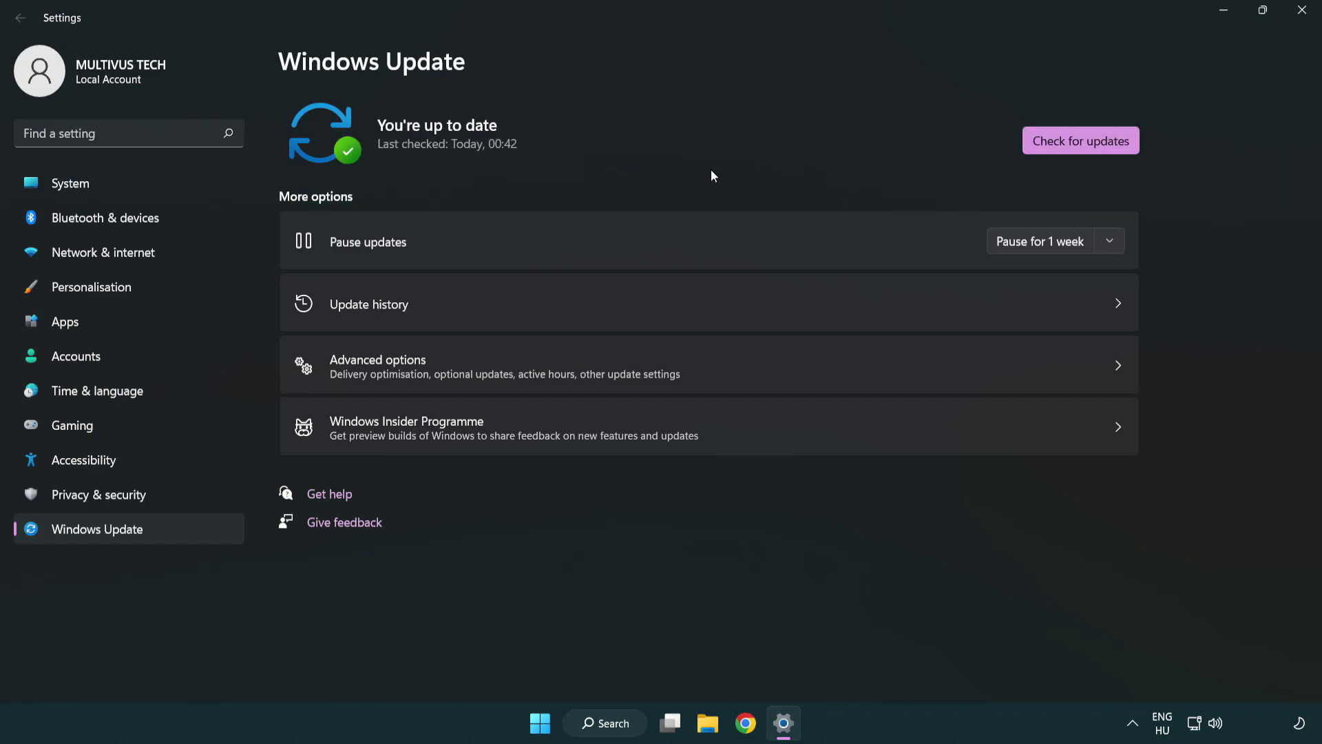
{"action": "left_click", "coordinate": [1297, 21]}
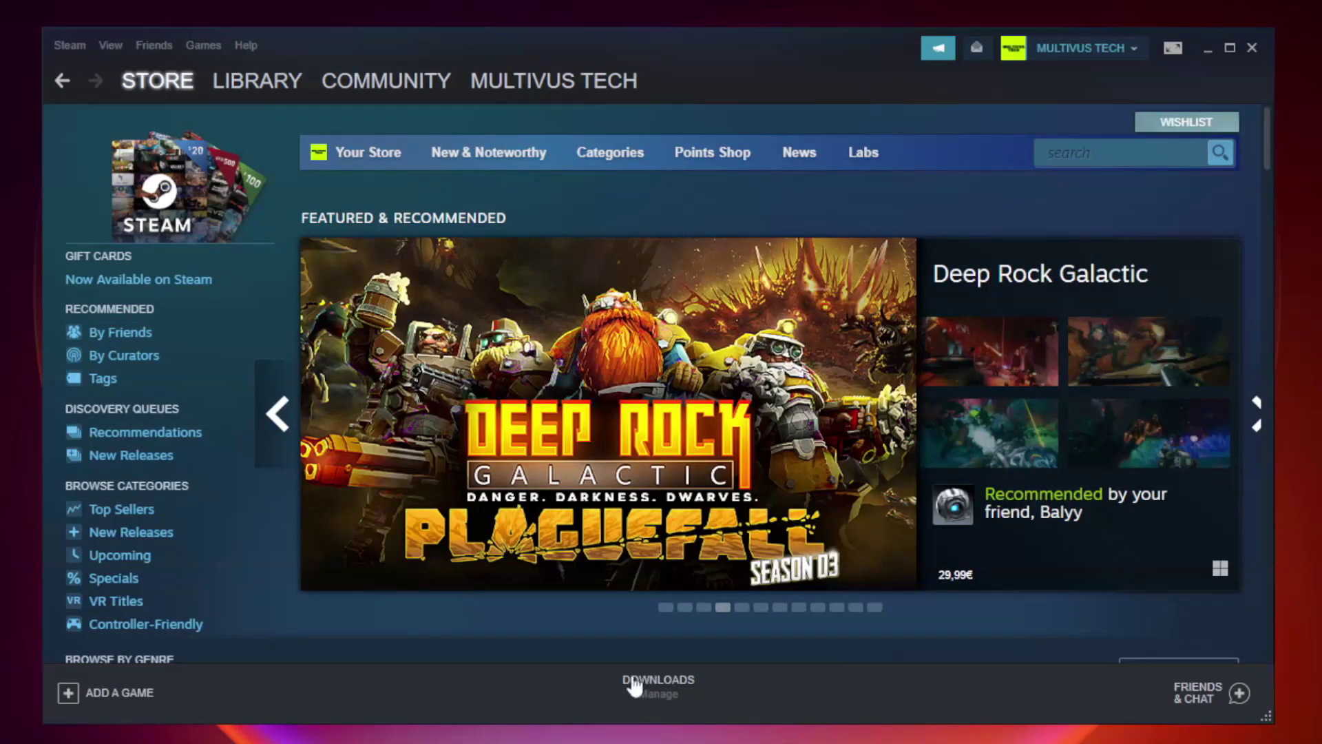
- Open the Properties of Unturned, the not-working game, from the Steam Library
{"action": "mouse_move", "coordinate": [289, 84]}
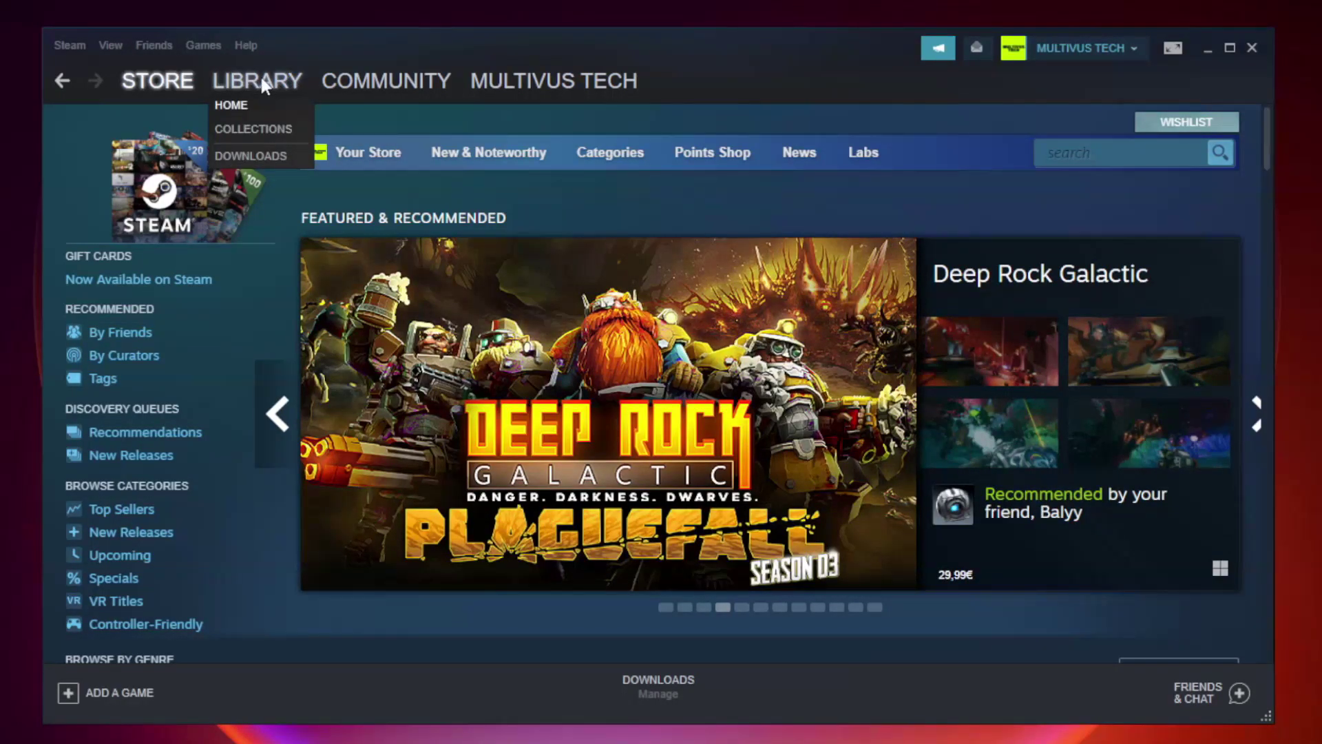
{"action": "left_click", "coordinate": [267, 87]}
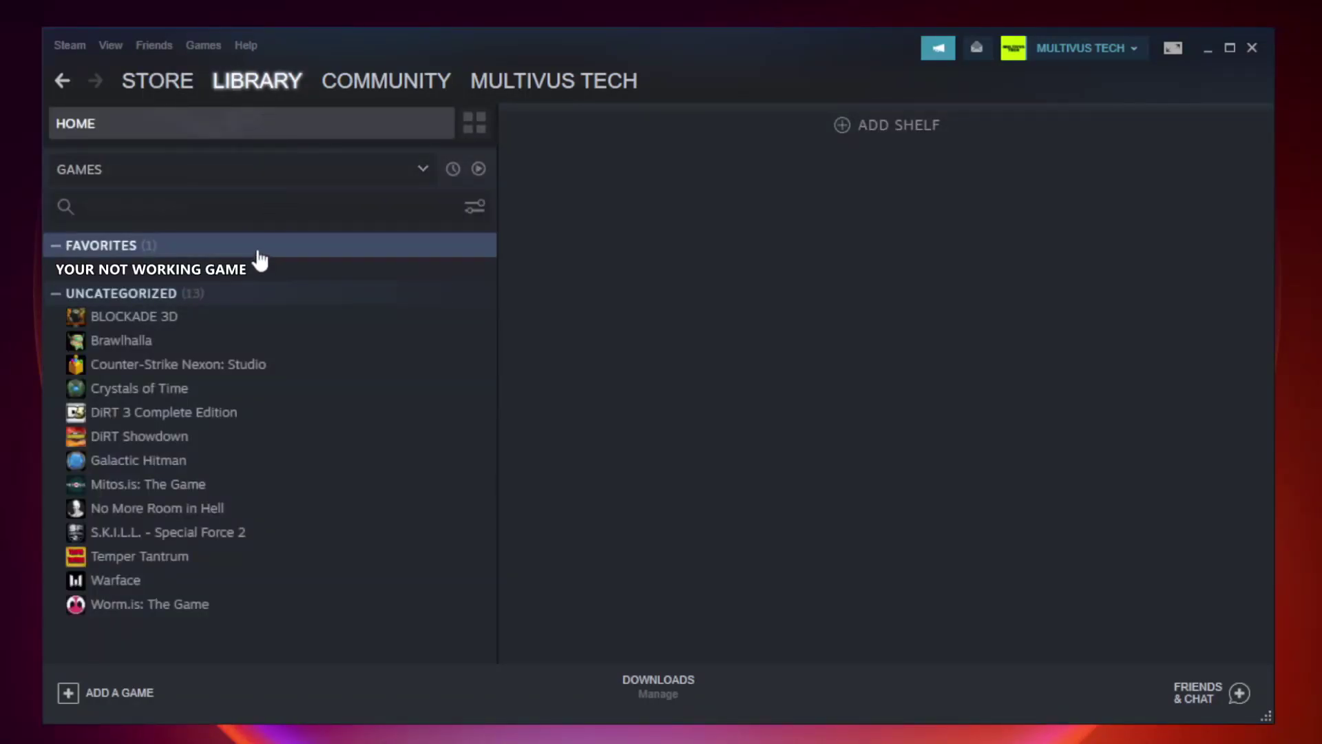
{"action": "right_click", "coordinate": [286, 275]}
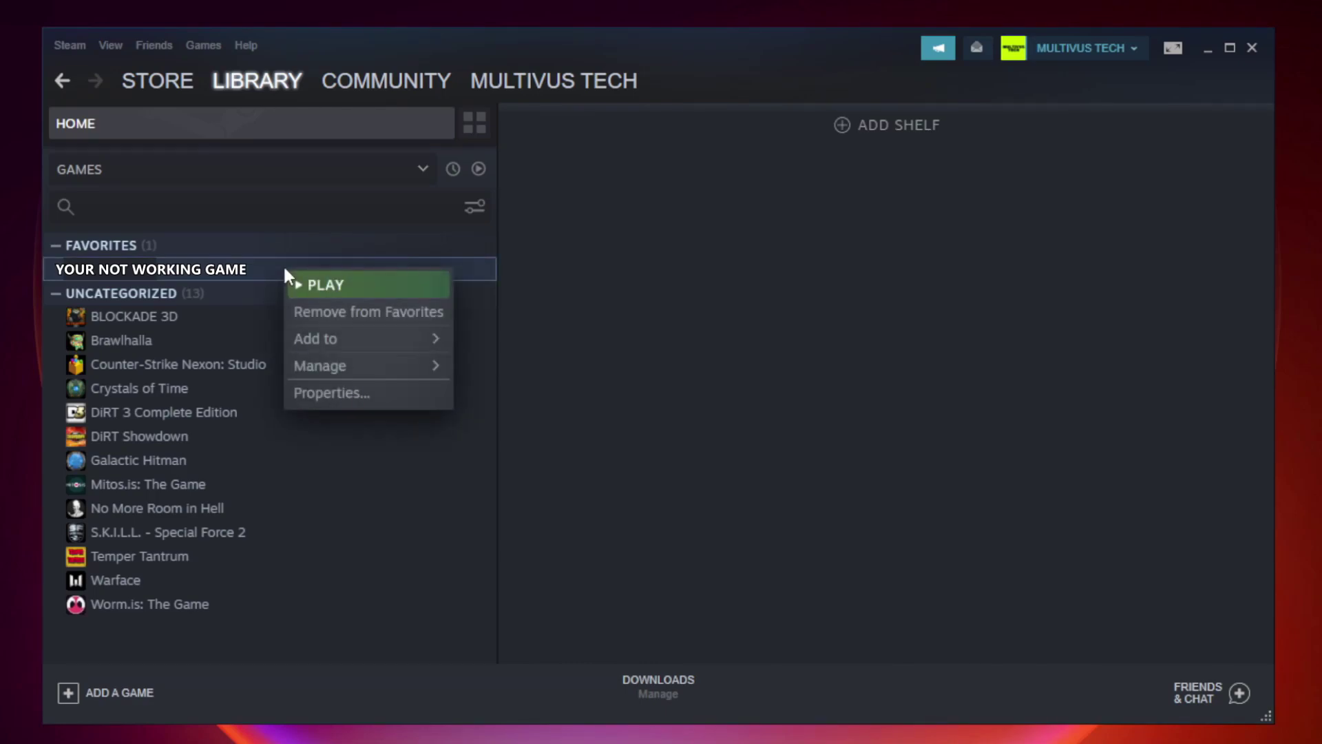
{"action": "left_click", "coordinate": [365, 394]}
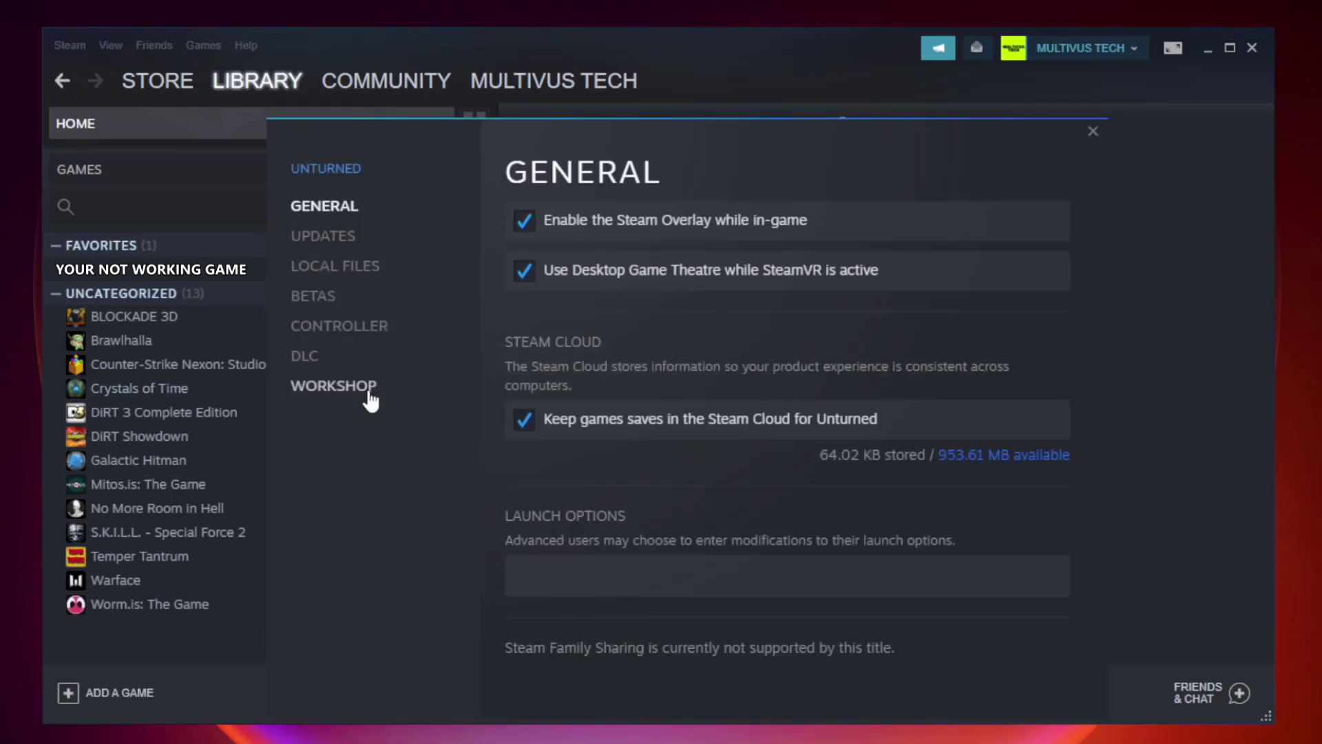
- Verify the integrity of Unturned's local files, validating all 9192 files
{"action": "left_click", "coordinate": [353, 275]}
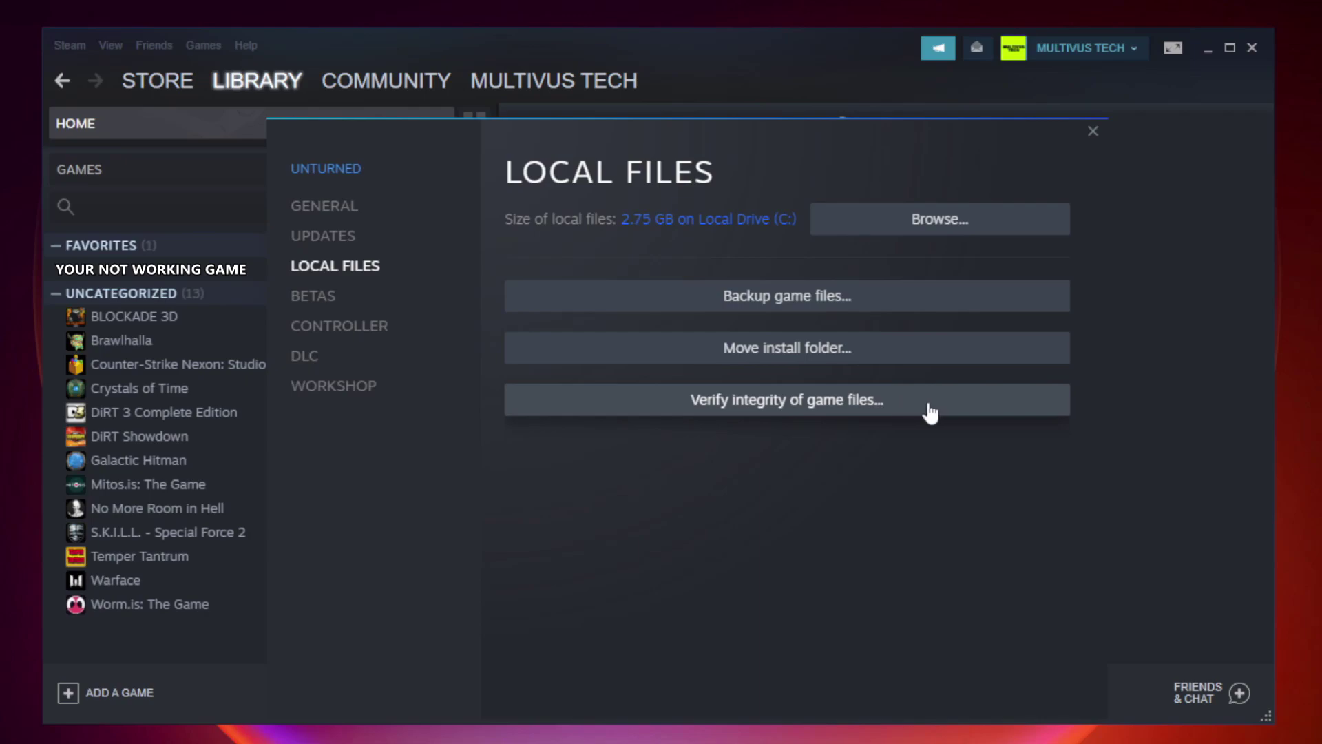
{"action": "left_click", "coordinate": [798, 406]}
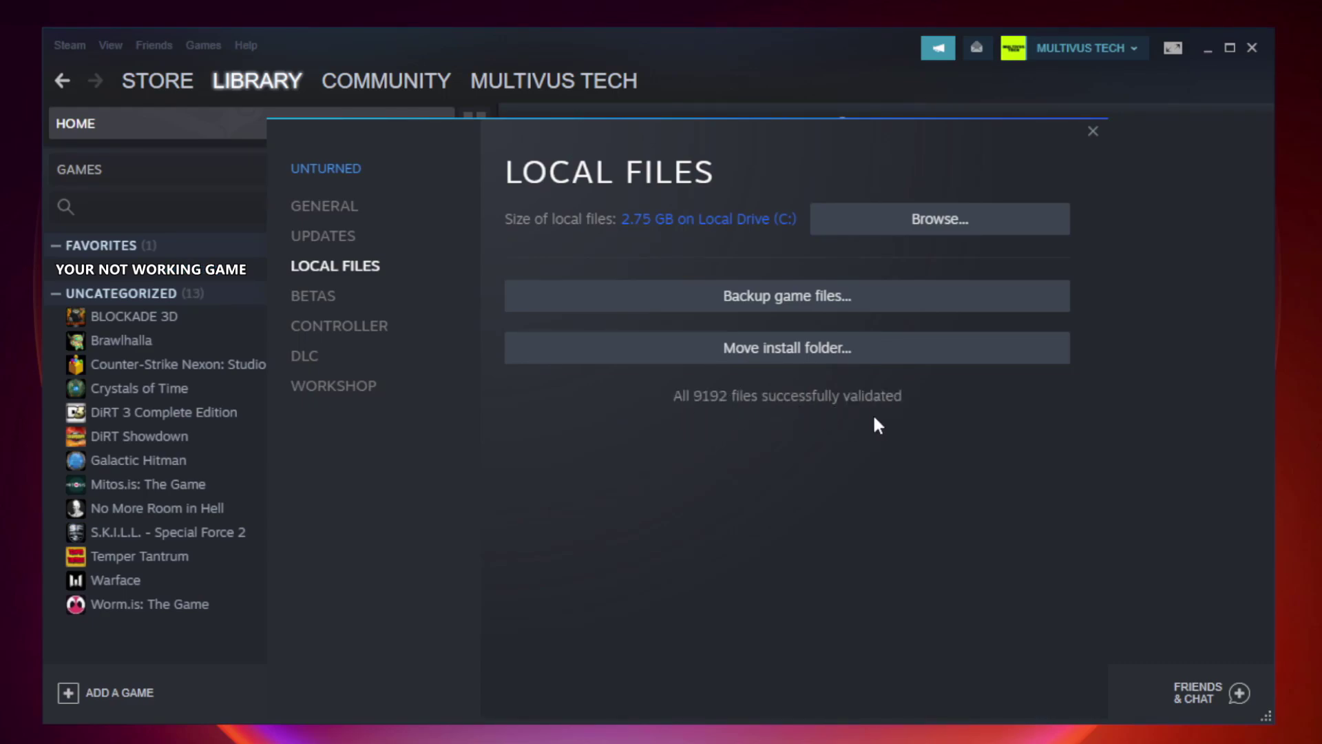
- Open the YOUR NOT WORKING GAME shortcut's Properties from its install folder, on the Compatibility page
{"action": "left_click", "coordinate": [944, 227]}
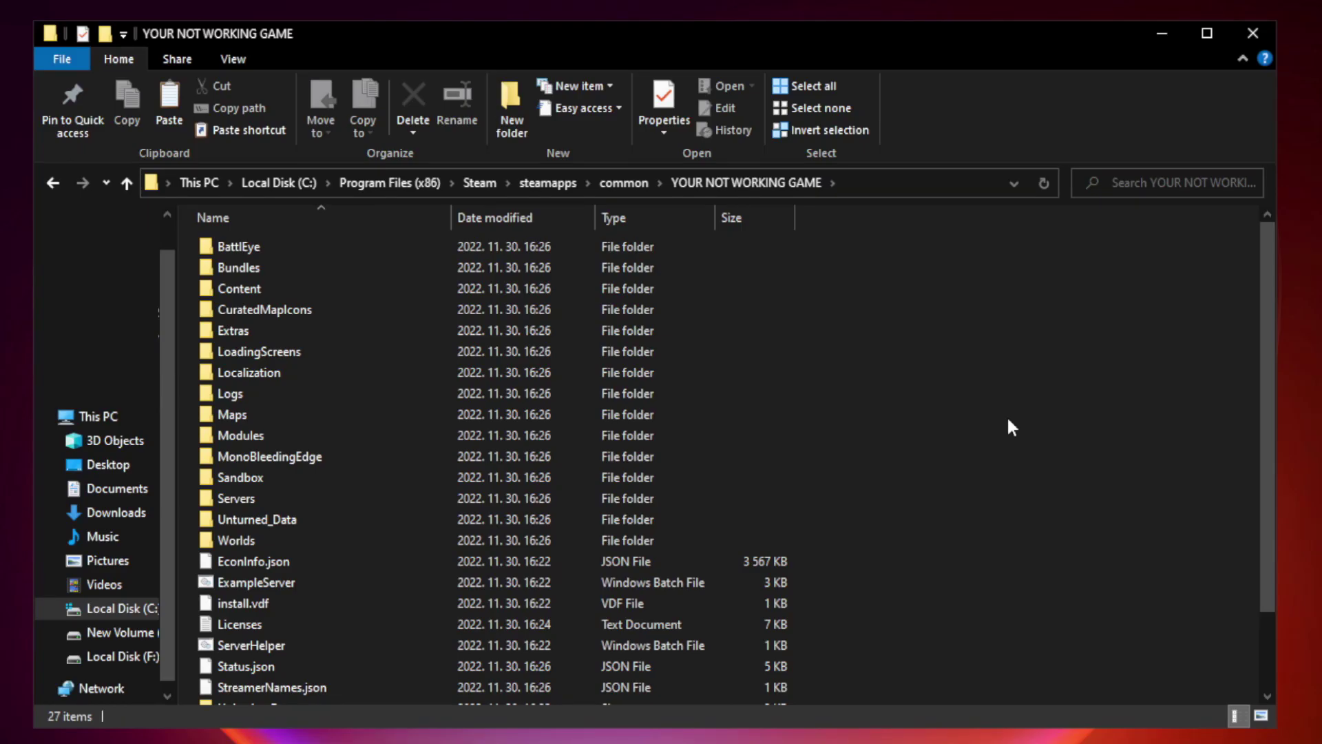
{"action": "left_click_drag", "start_coordinate": [1268, 361], "coordinate": [1270, 475]}
{"action": "left_click", "coordinate": [518, 694]}
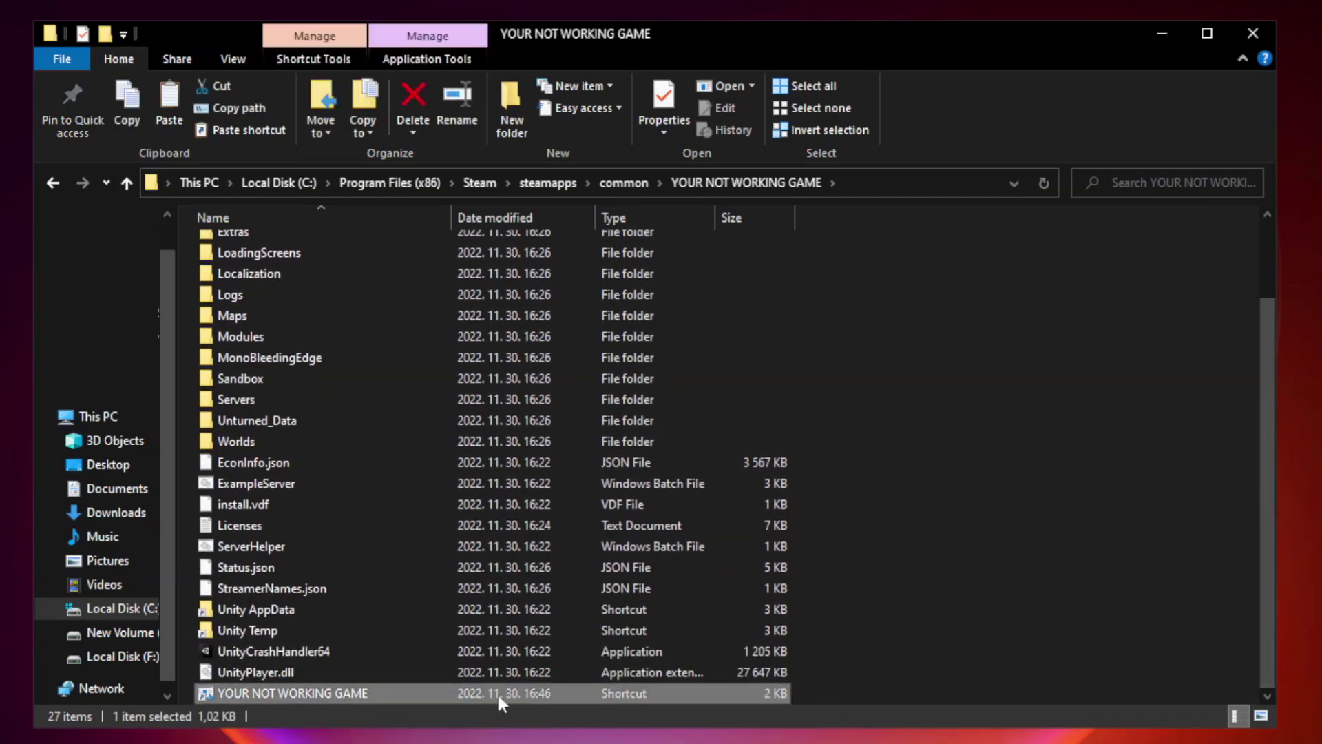
{"action": "right_click", "coordinate": [451, 693]}
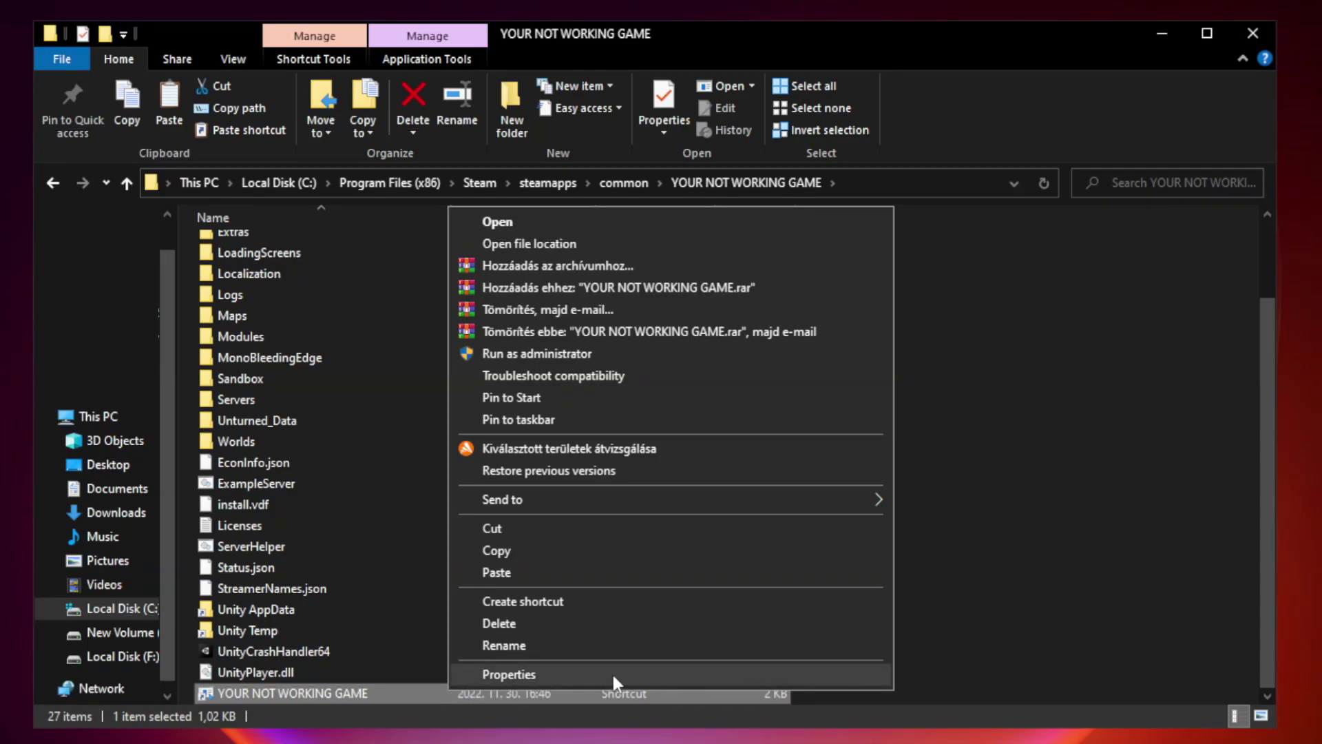
{"action": "left_click", "coordinate": [666, 676]}
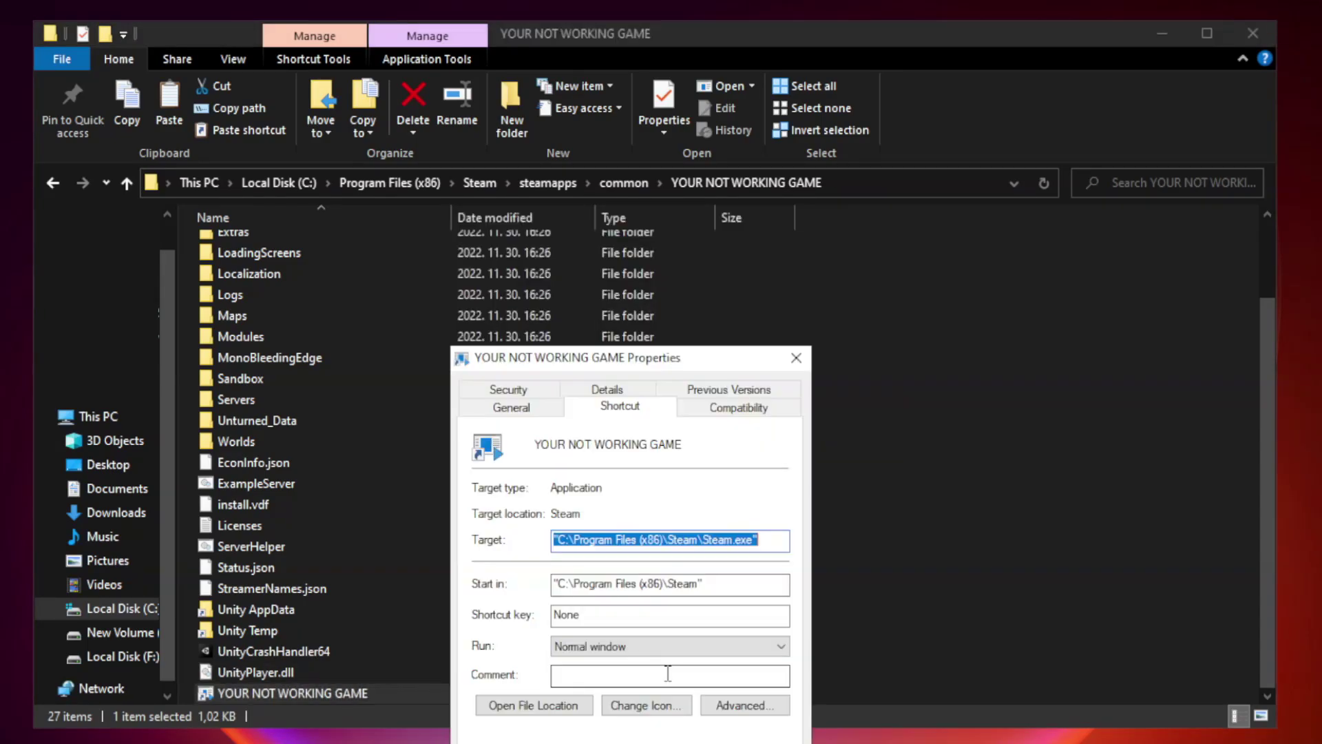
{"action": "left_click_drag", "start_coordinate": [659, 372], "coordinate": [659, 157]}
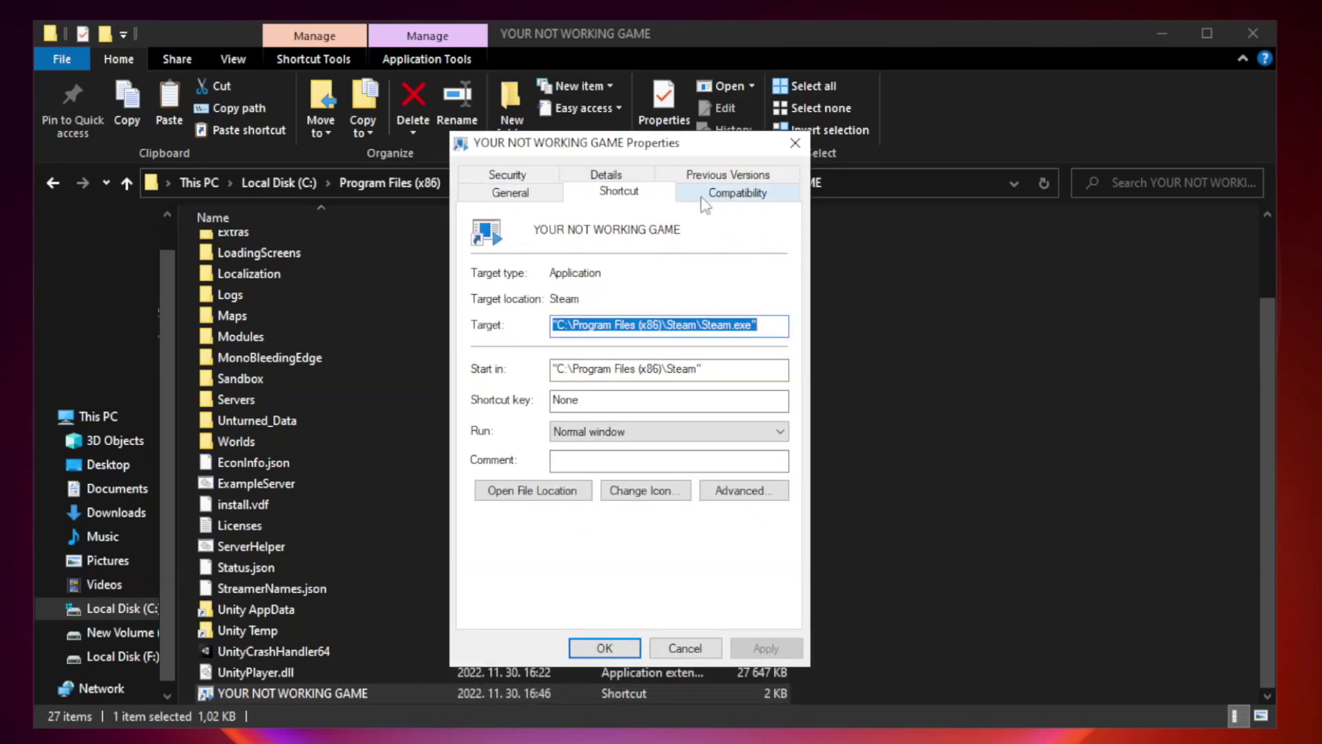
{"action": "left_click", "coordinate": [735, 197]}
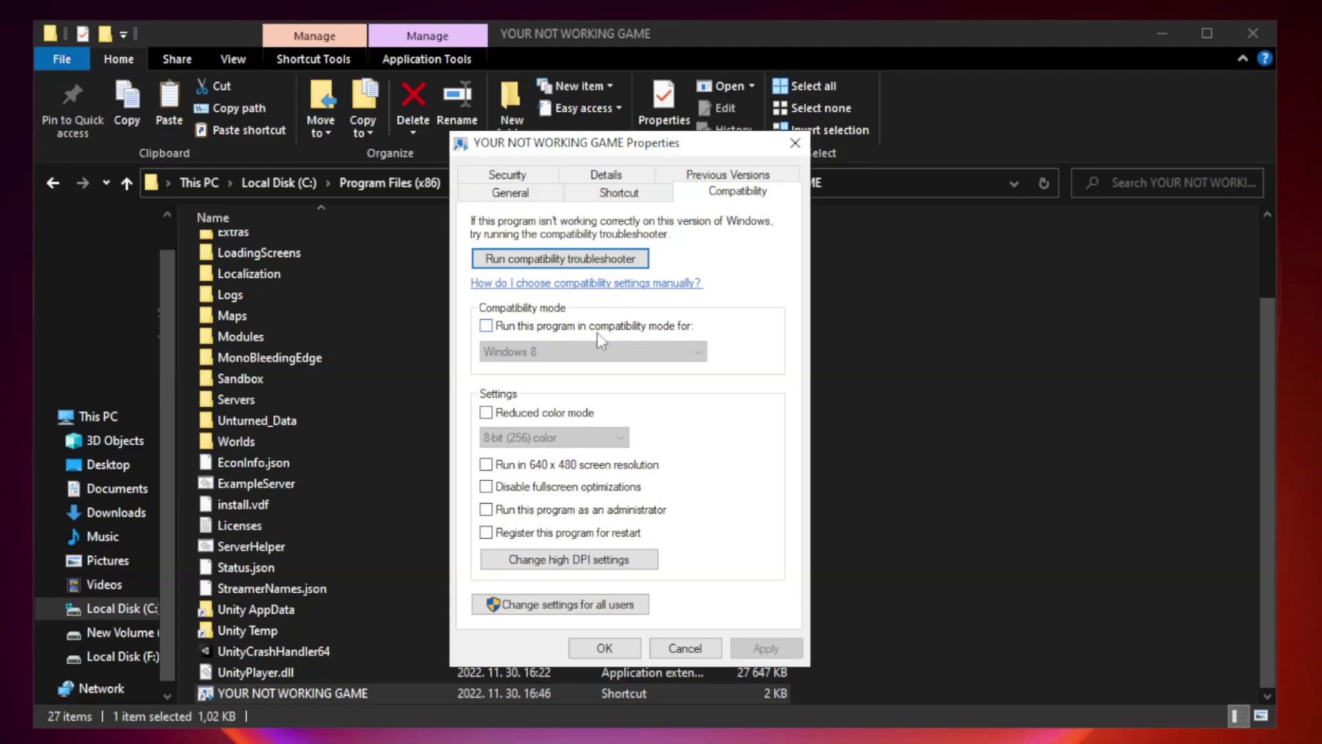
- Set the shortcut to Windows 8 compatibility mode, run as administrator, fullscreen optimizations disabled, and apply
{"action": "left_click", "coordinate": [523, 325]}
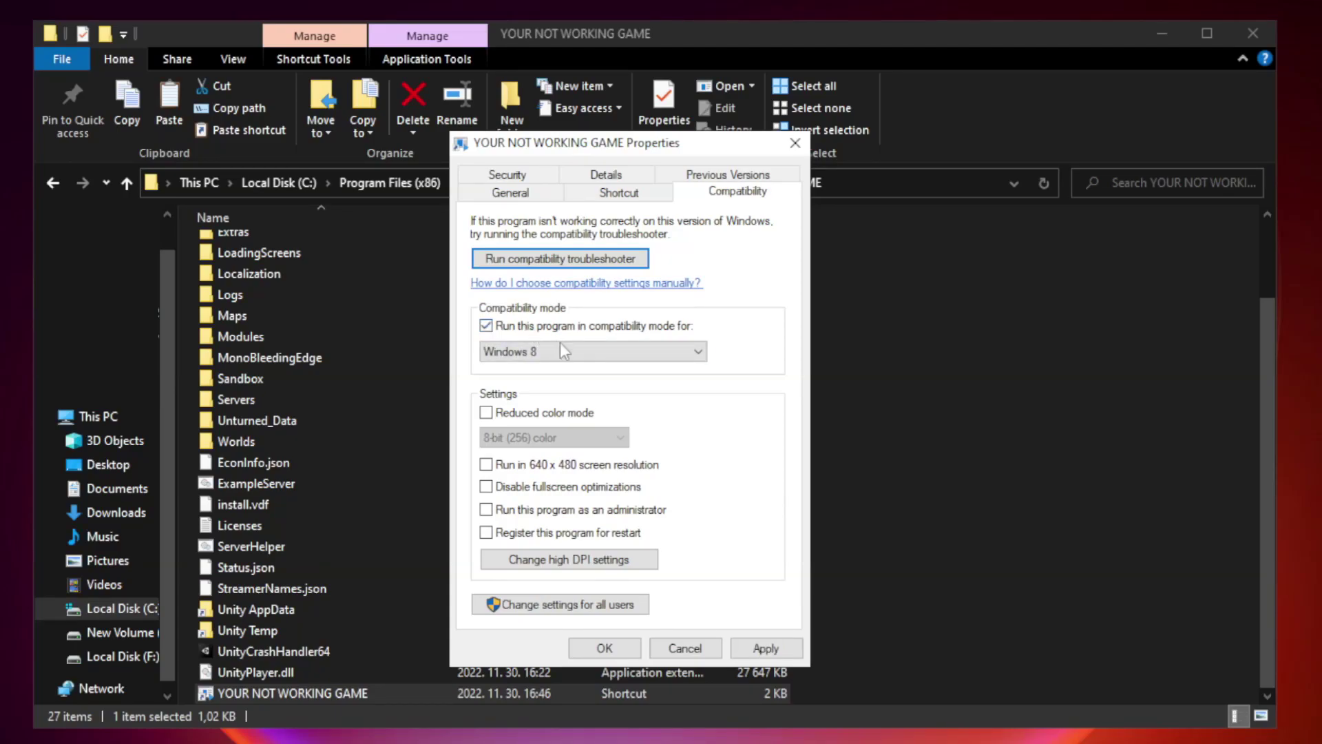
{"action": "left_click", "coordinate": [556, 350]}
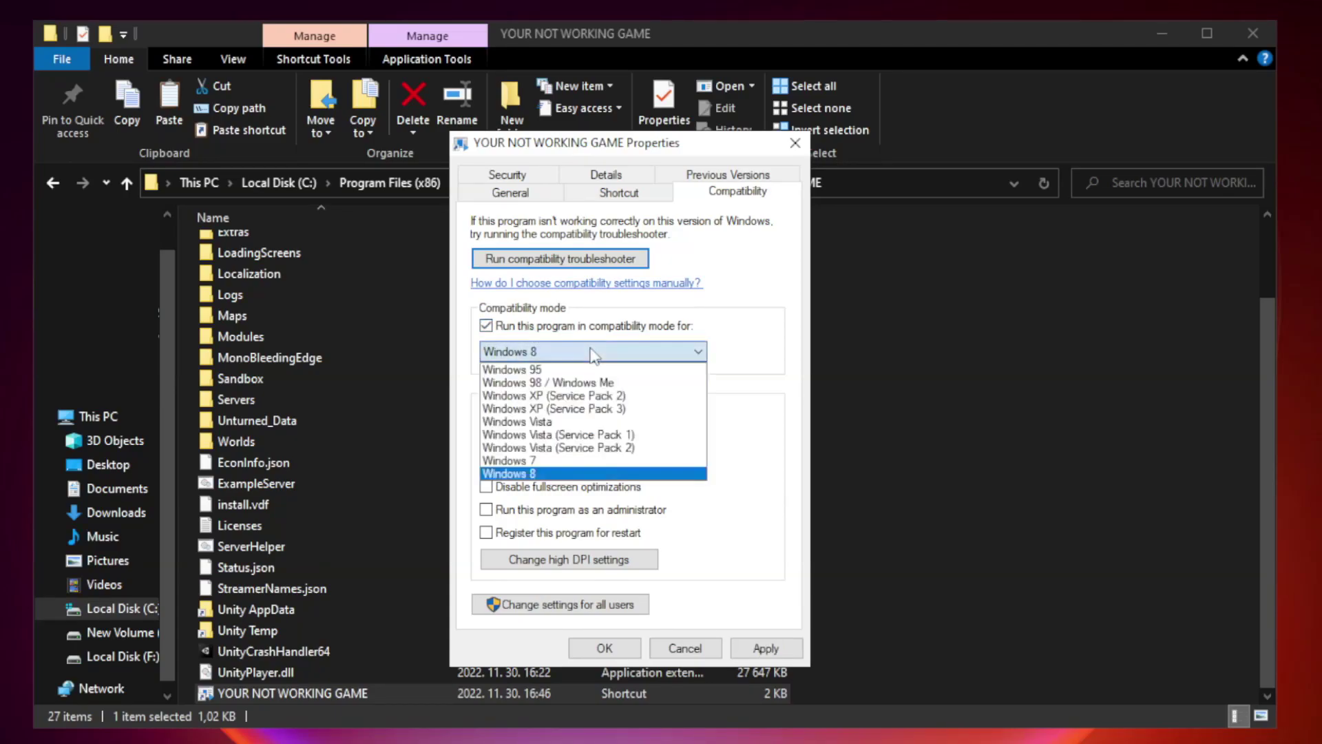
{"action": "left_click", "coordinate": [559, 475]}
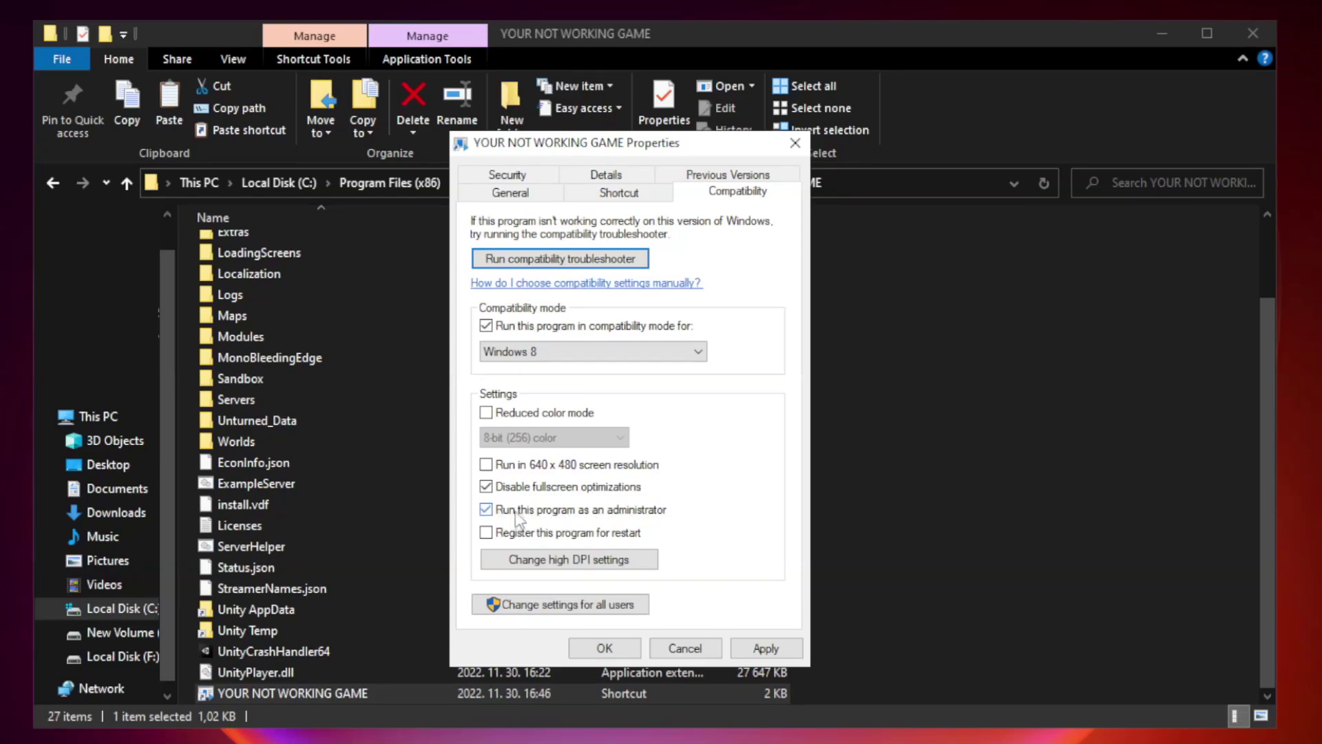
{"action": "left_click", "coordinate": [766, 651]}
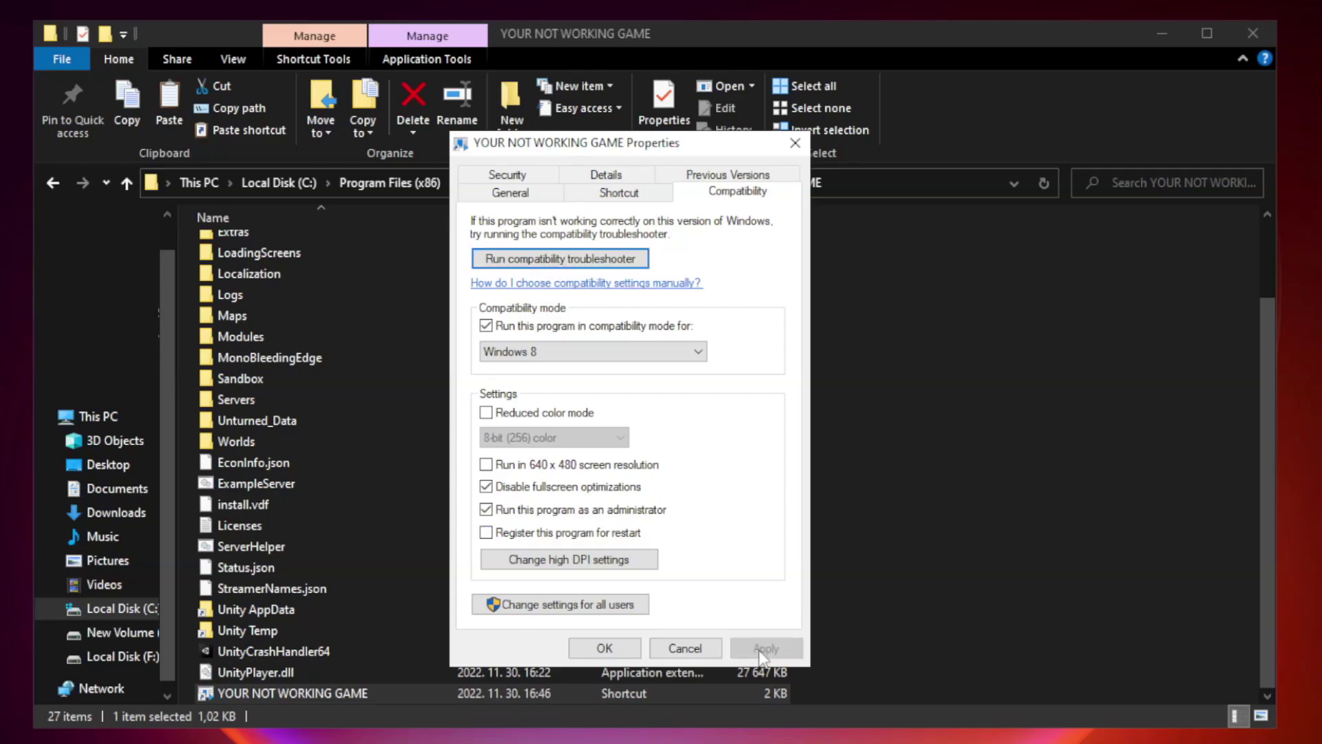
{"action": "left_click", "coordinate": [604, 649]}
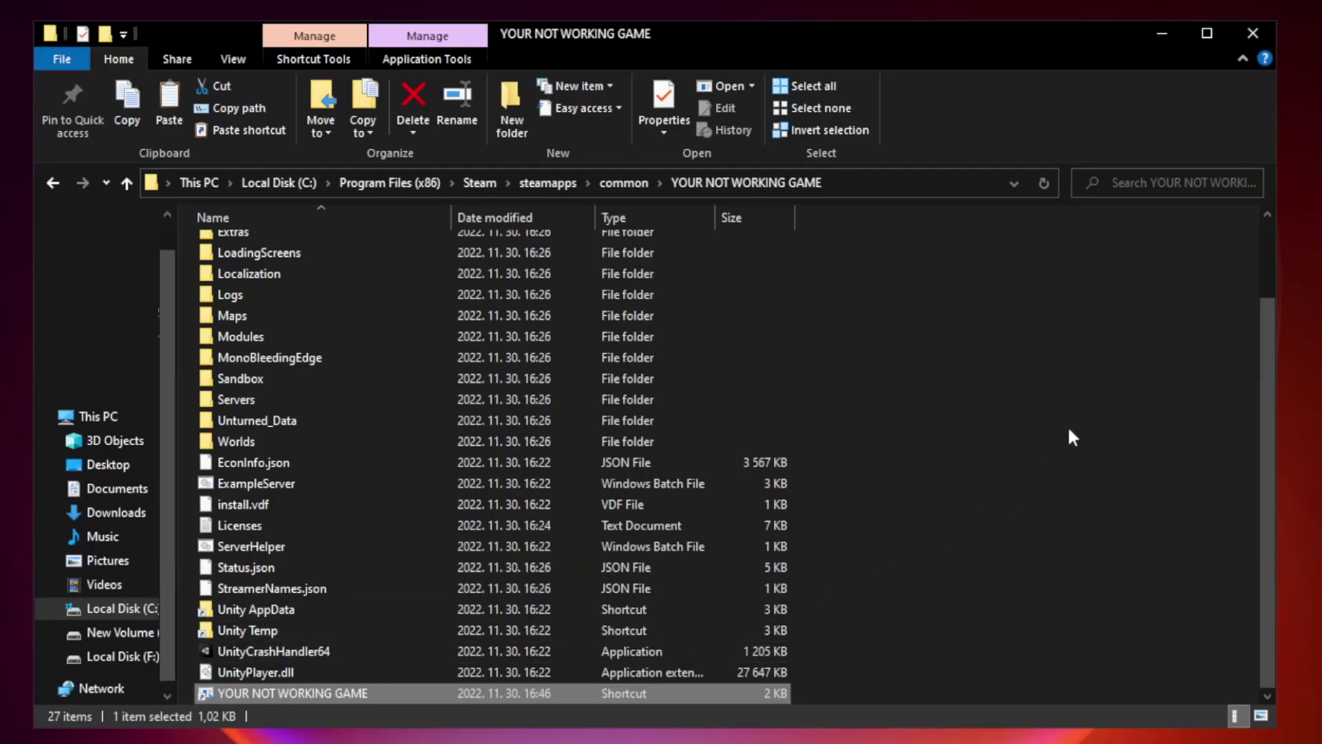
- Close the game folder and open Task Manager's Startup apps list
{"action": "left_click", "coordinate": [1252, 34]}
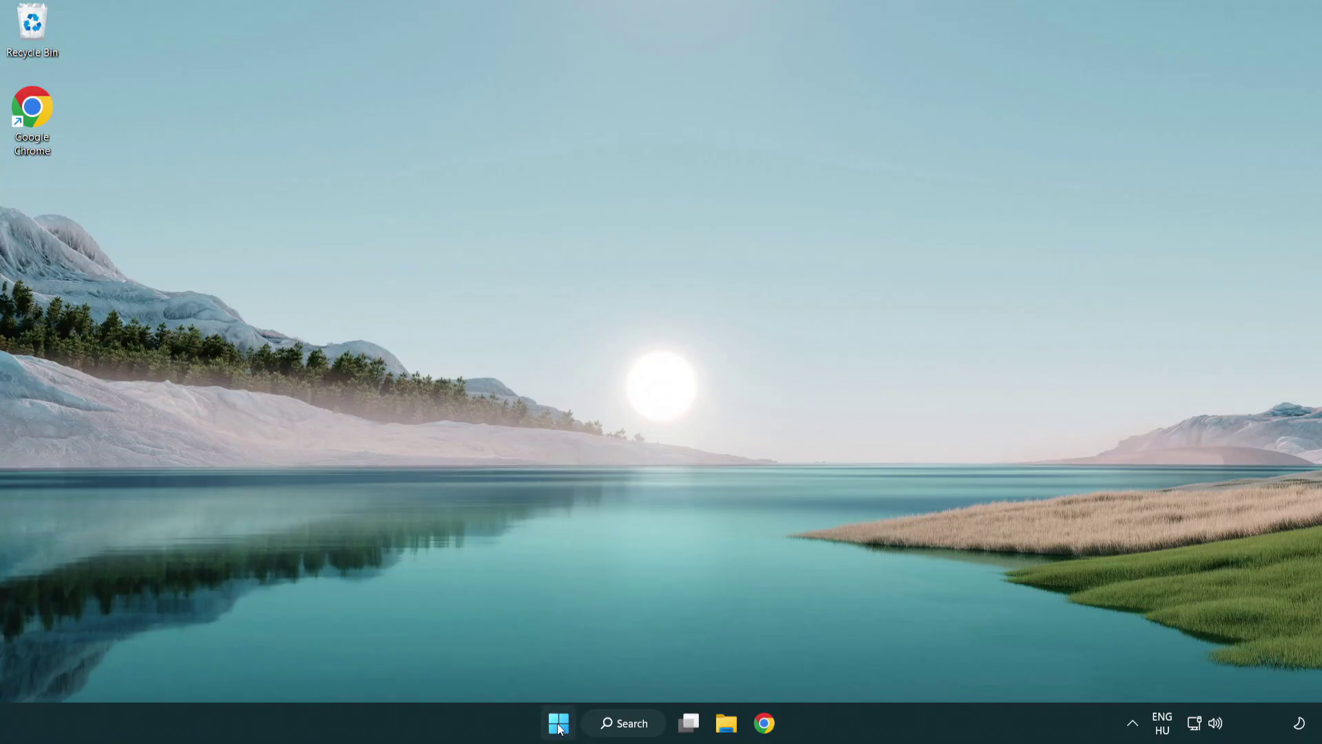
{"action": "right_click", "coordinate": [559, 728]}
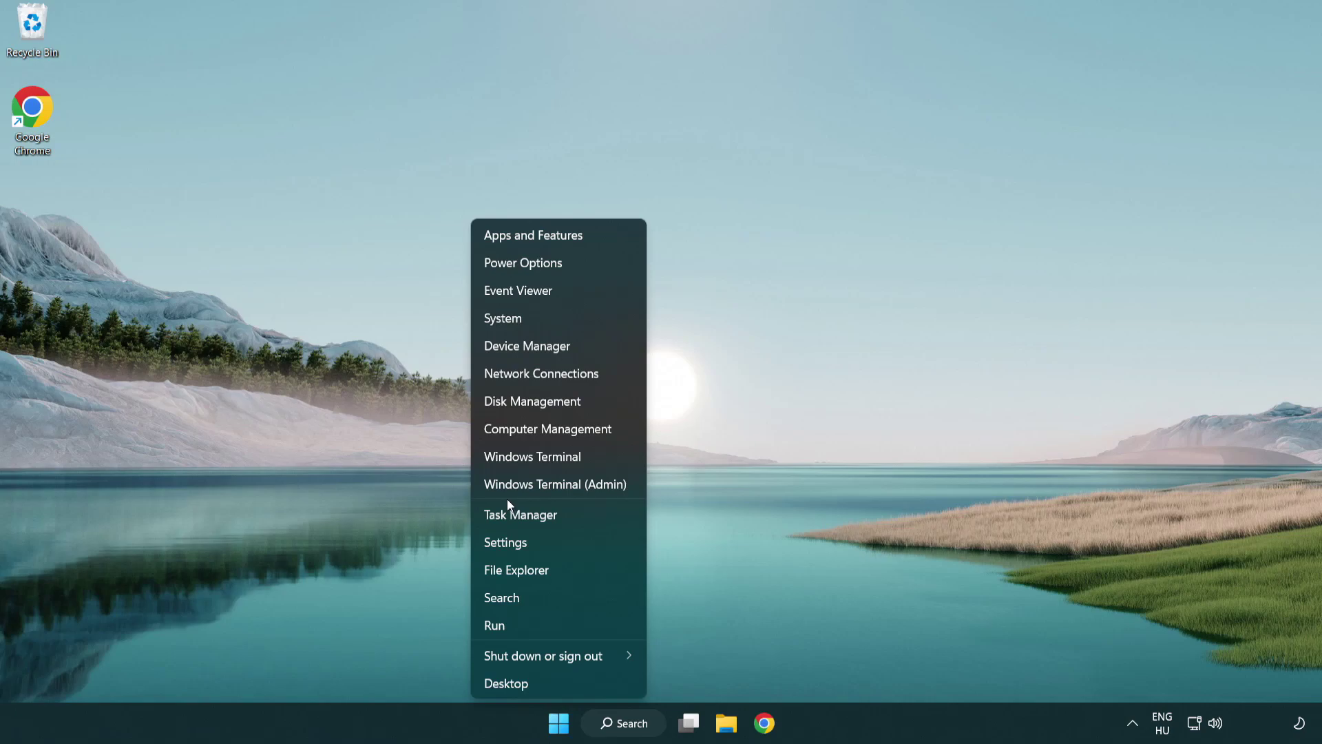
{"action": "left_click", "coordinate": [585, 517]}
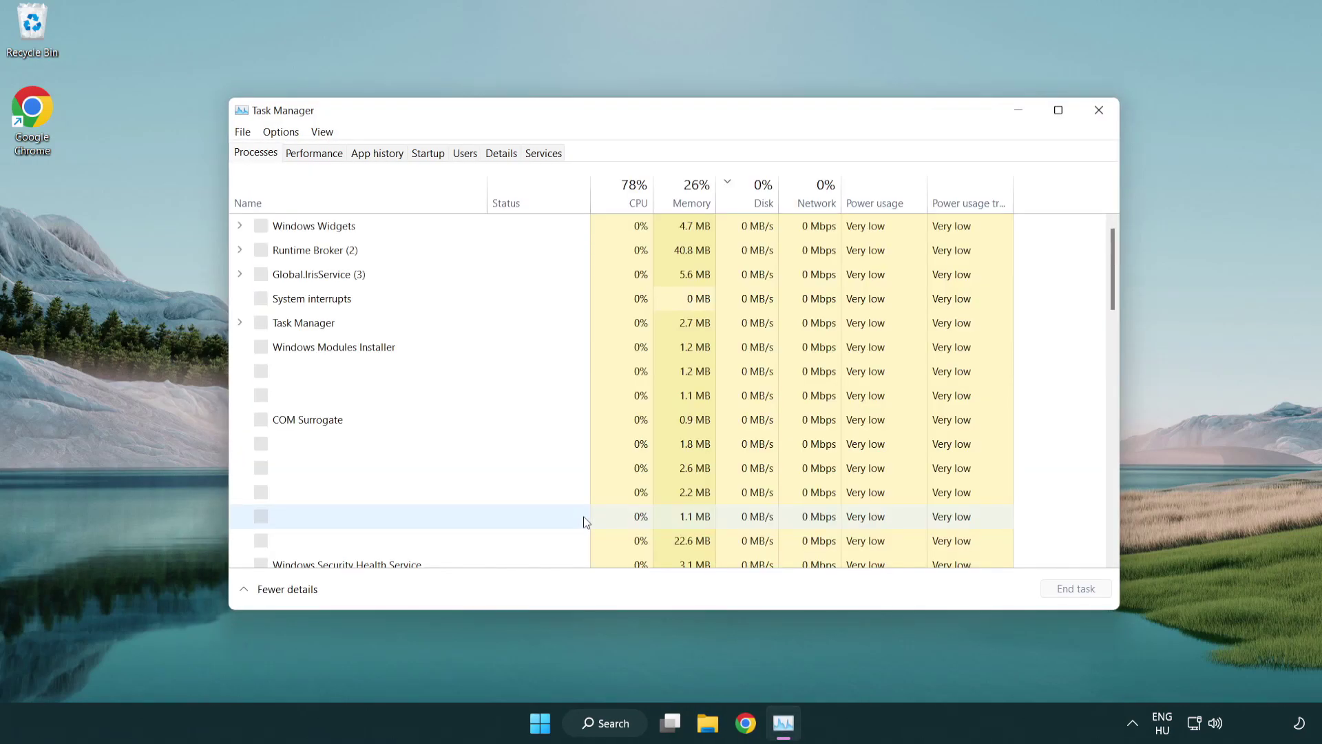
{"action": "left_click", "coordinate": [430, 154]}
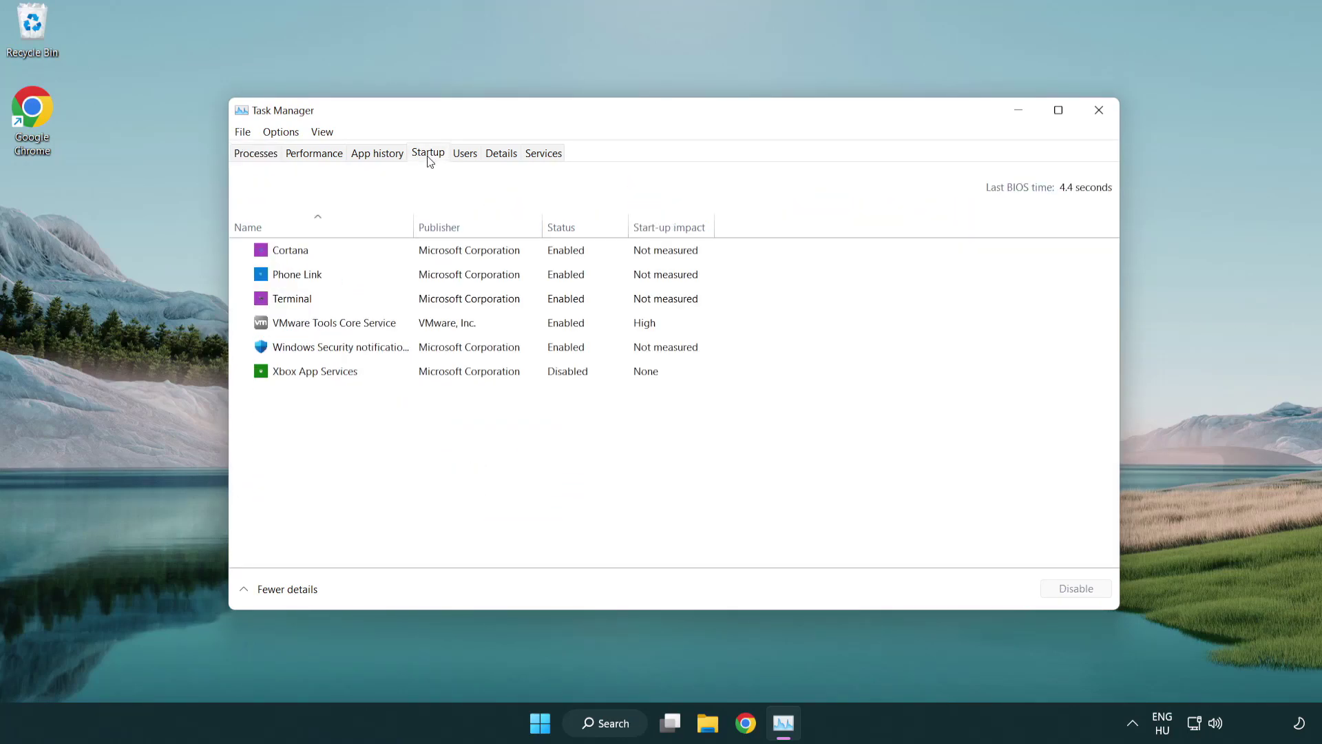
- Disable Terminal, Phone Link, Cortana and Windows Security notification at startup, then close Task Manager
{"action": "left_click", "coordinate": [432, 301]}
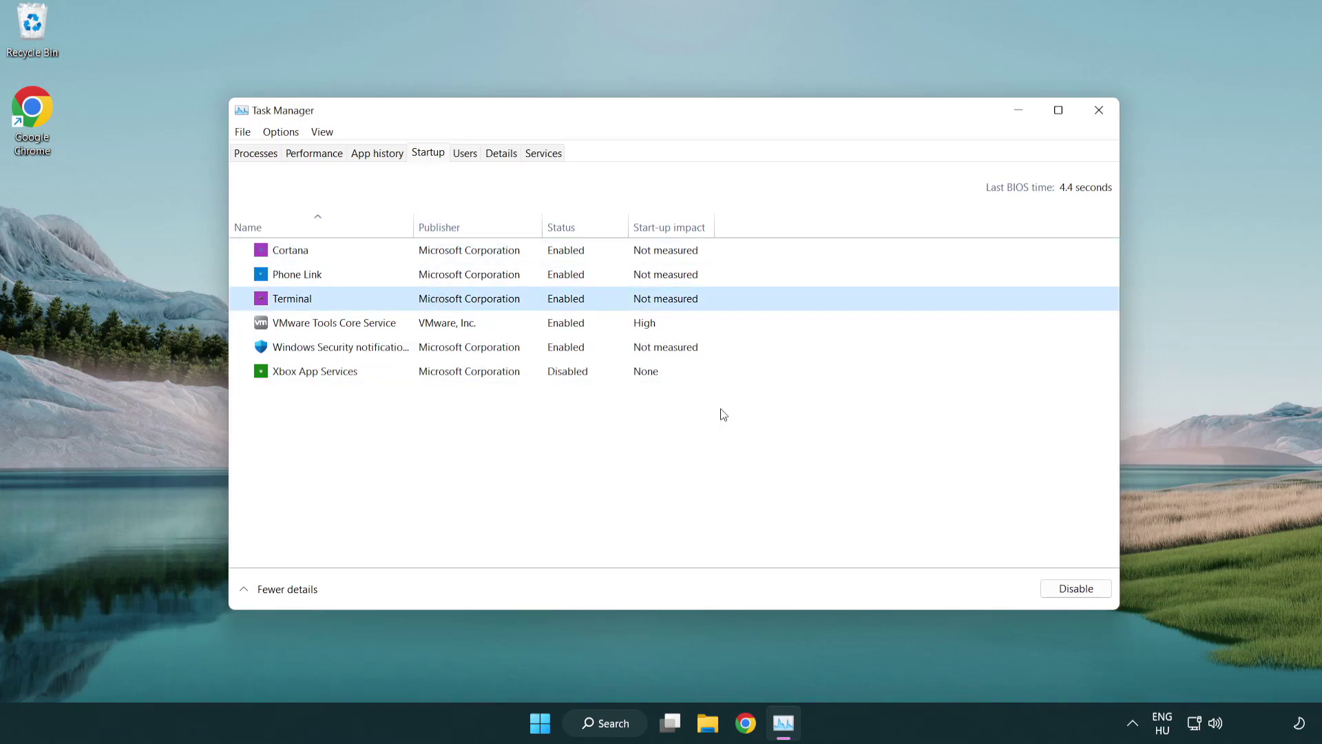
{"action": "left_click", "coordinate": [1067, 588]}
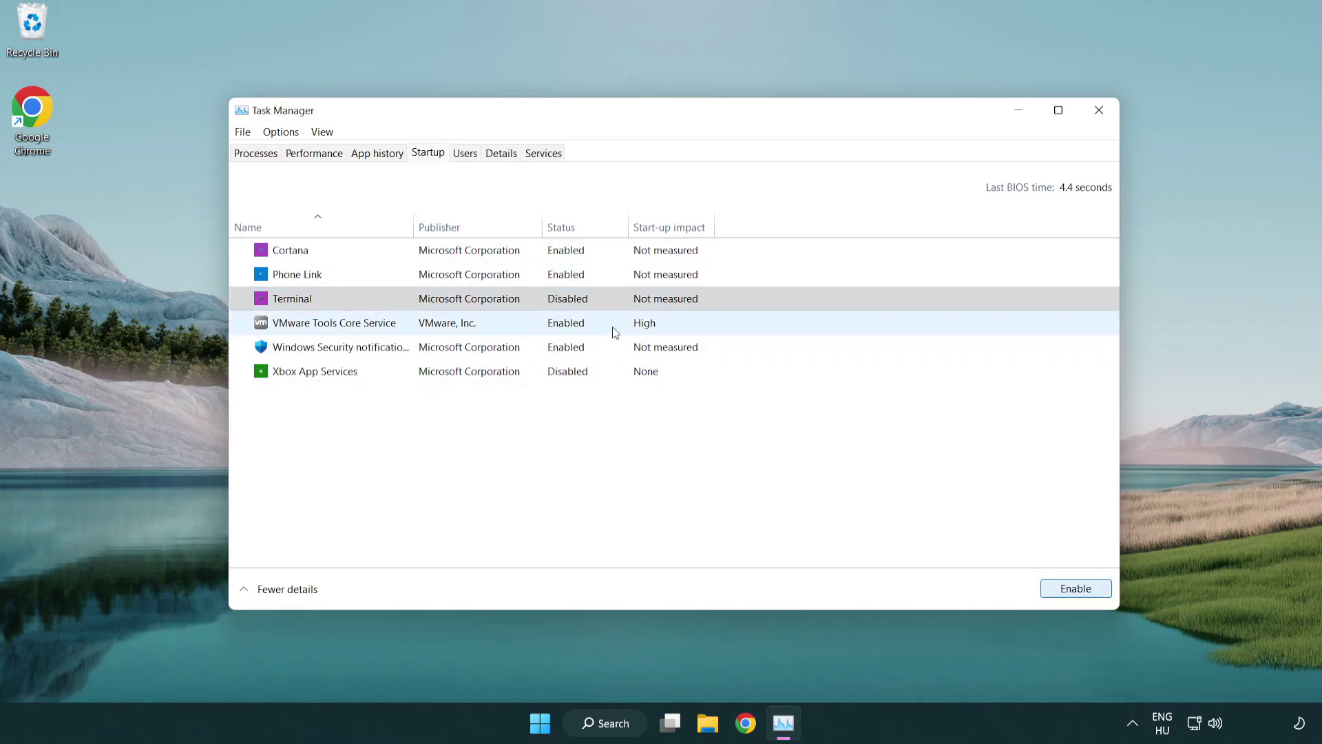
{"action": "left_click", "coordinate": [553, 277]}
{"action": "left_click", "coordinate": [1075, 590]}
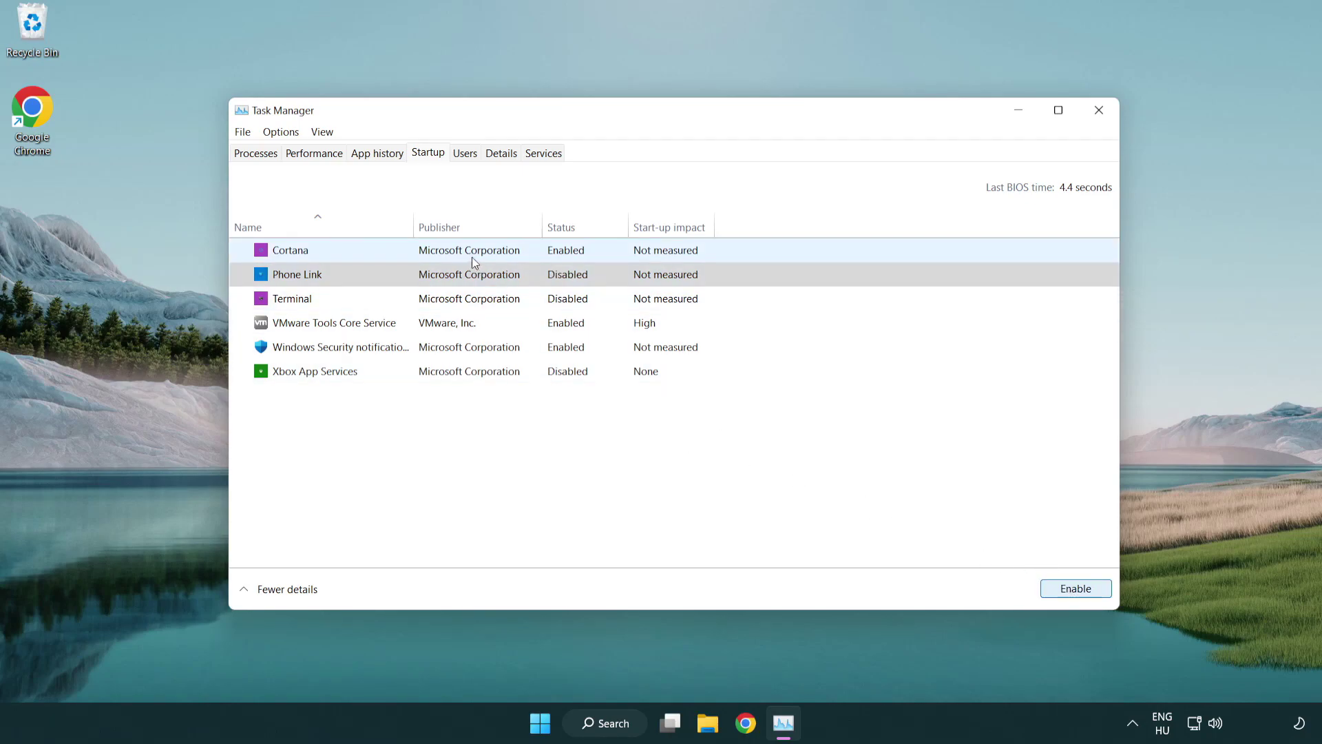
{"action": "left_click", "coordinate": [473, 257]}
{"action": "left_click", "coordinate": [1072, 589]}
{"action": "left_click", "coordinate": [626, 349]}
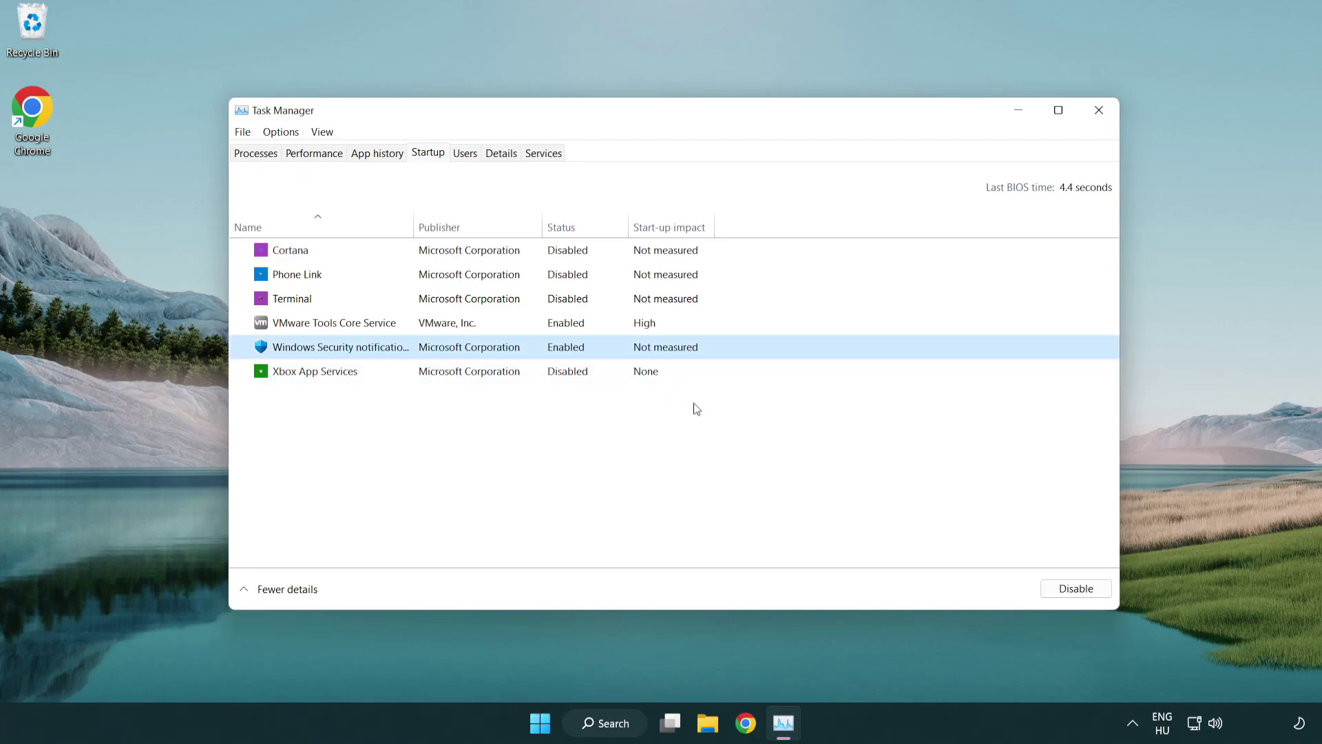
{"action": "left_click", "coordinate": [1070, 594]}
{"action": "left_click", "coordinate": [1052, 588]}
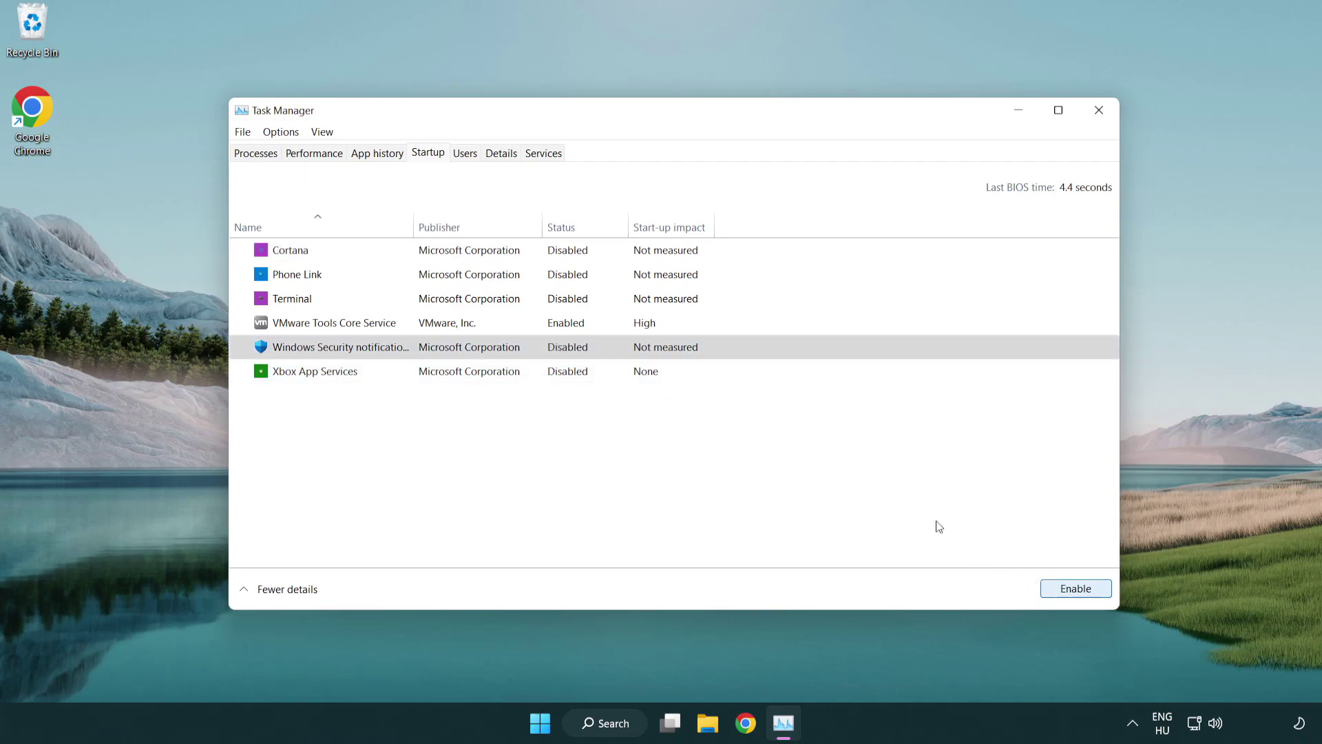
{"action": "left_click", "coordinate": [1101, 118]}
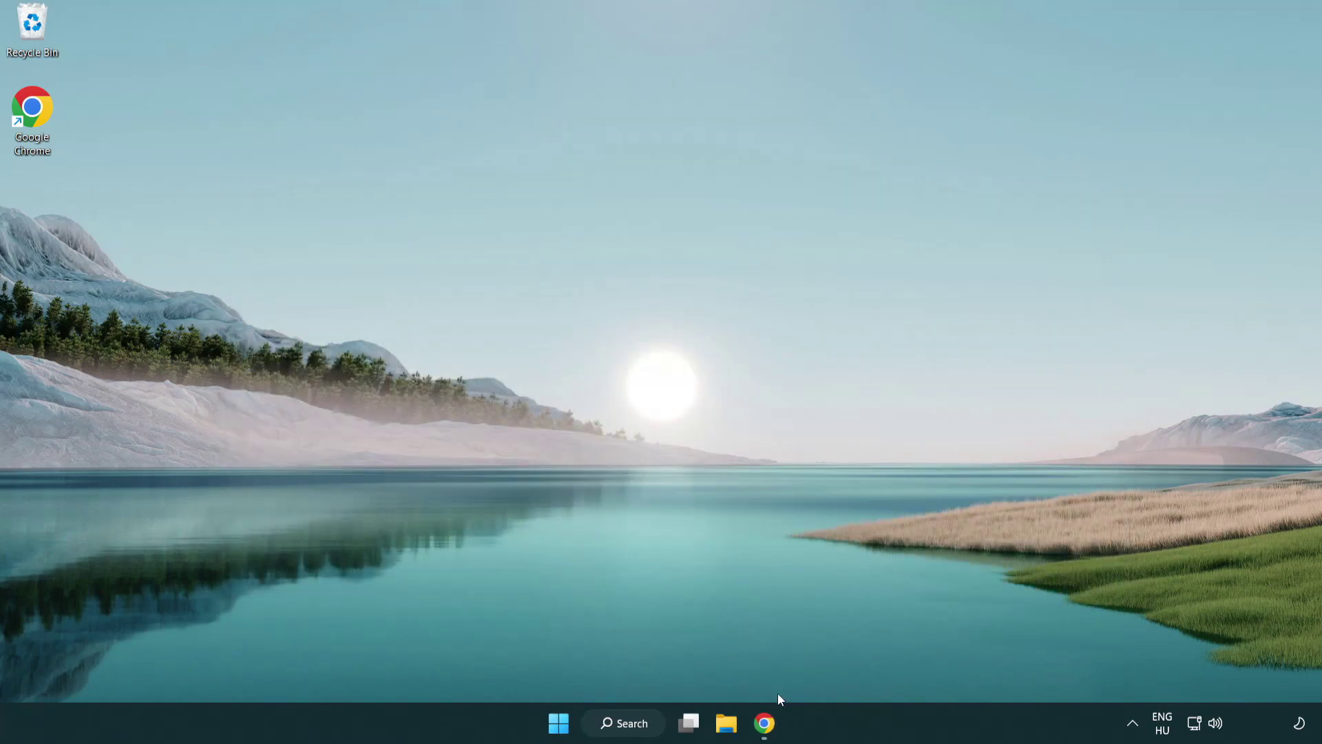
- Download and run the DirectX End-User Runtime Web Installer (dxwebsetup.exe) from Chrome
{"action": "left_click", "coordinate": [764, 723]}
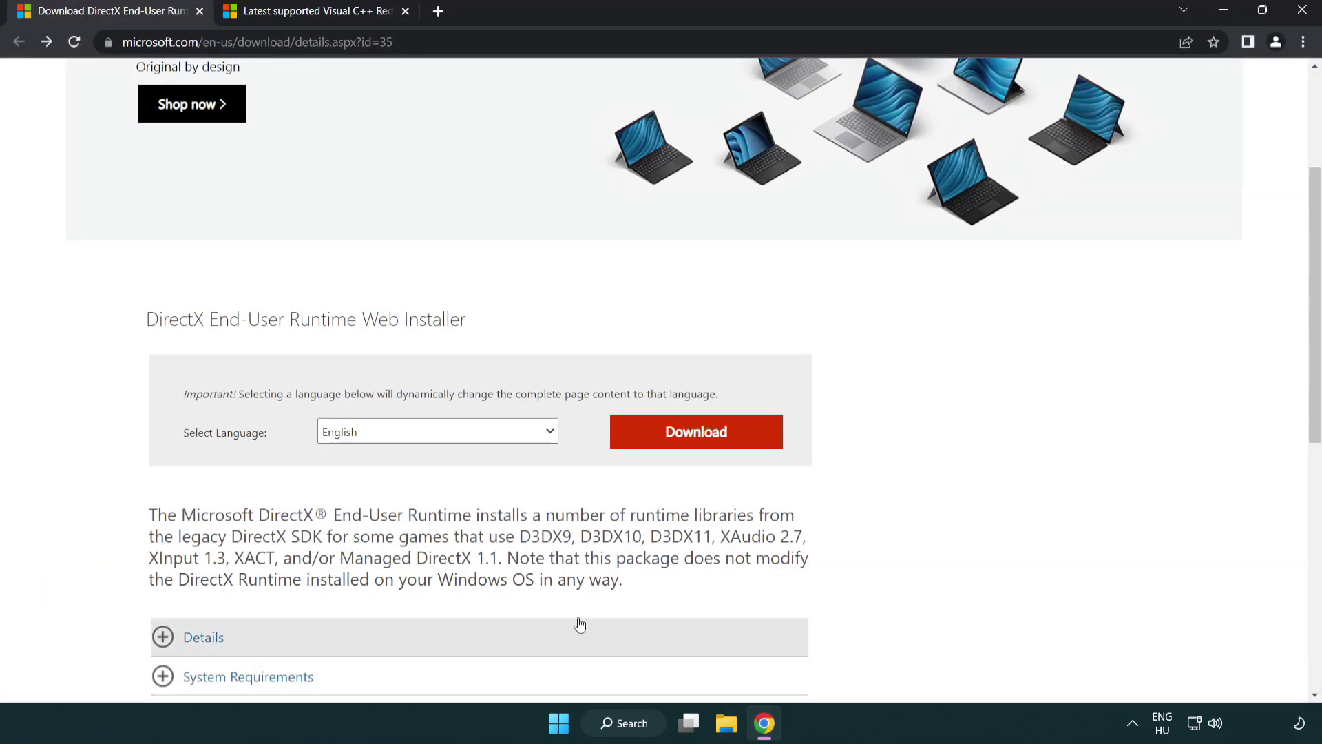
{"action": "scroll", "coordinate": [587, 631], "scroll_direction": "up", "scroll_amount": 3}
{"action": "left_click", "coordinate": [81, 27]}
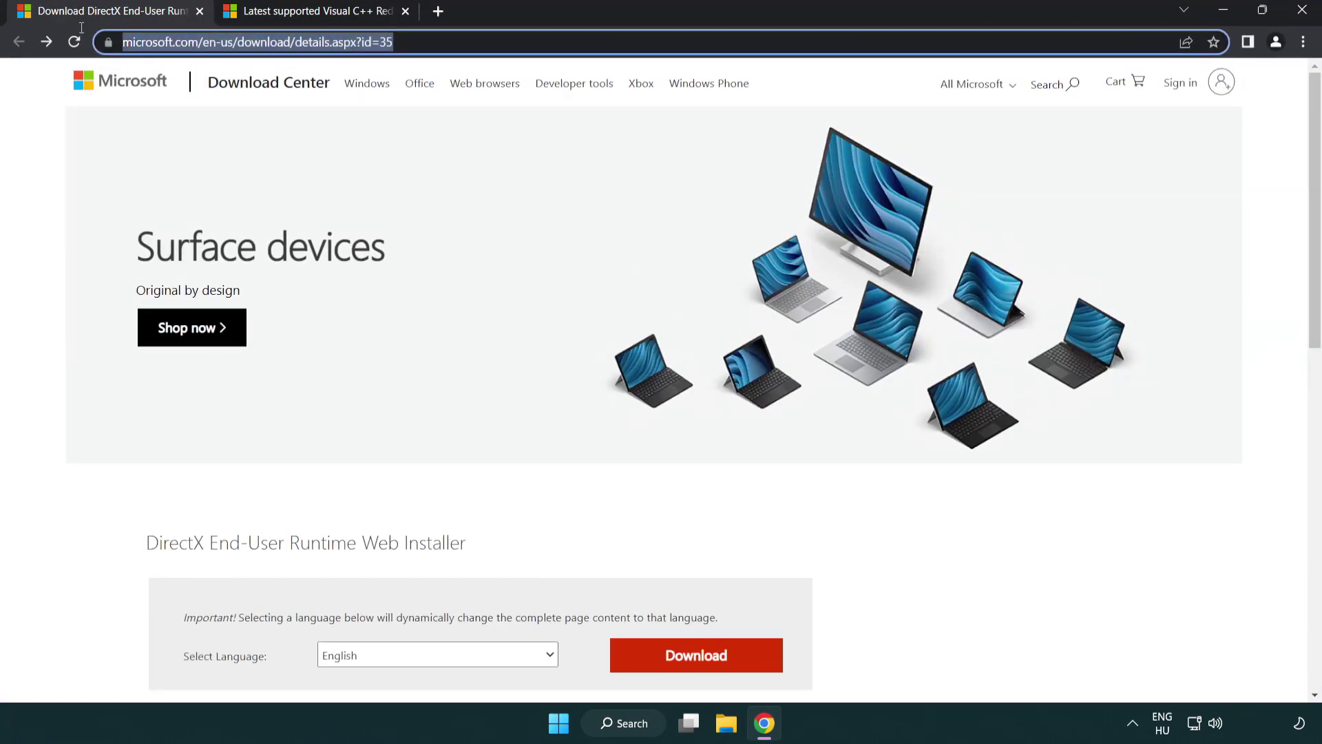
{"action": "left_click", "coordinate": [1260, 299]}
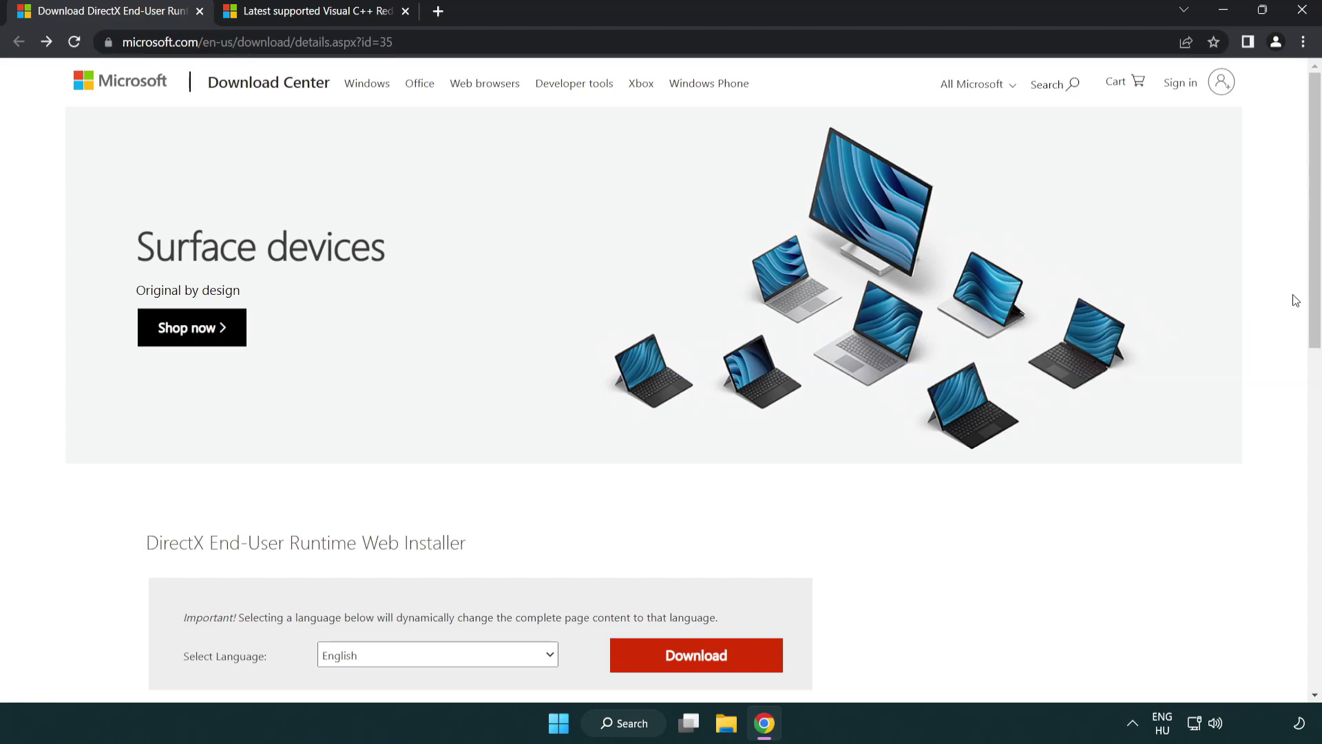
{"action": "left_click_drag", "start_coordinate": [1312, 300], "coordinate": [1311, 383]}
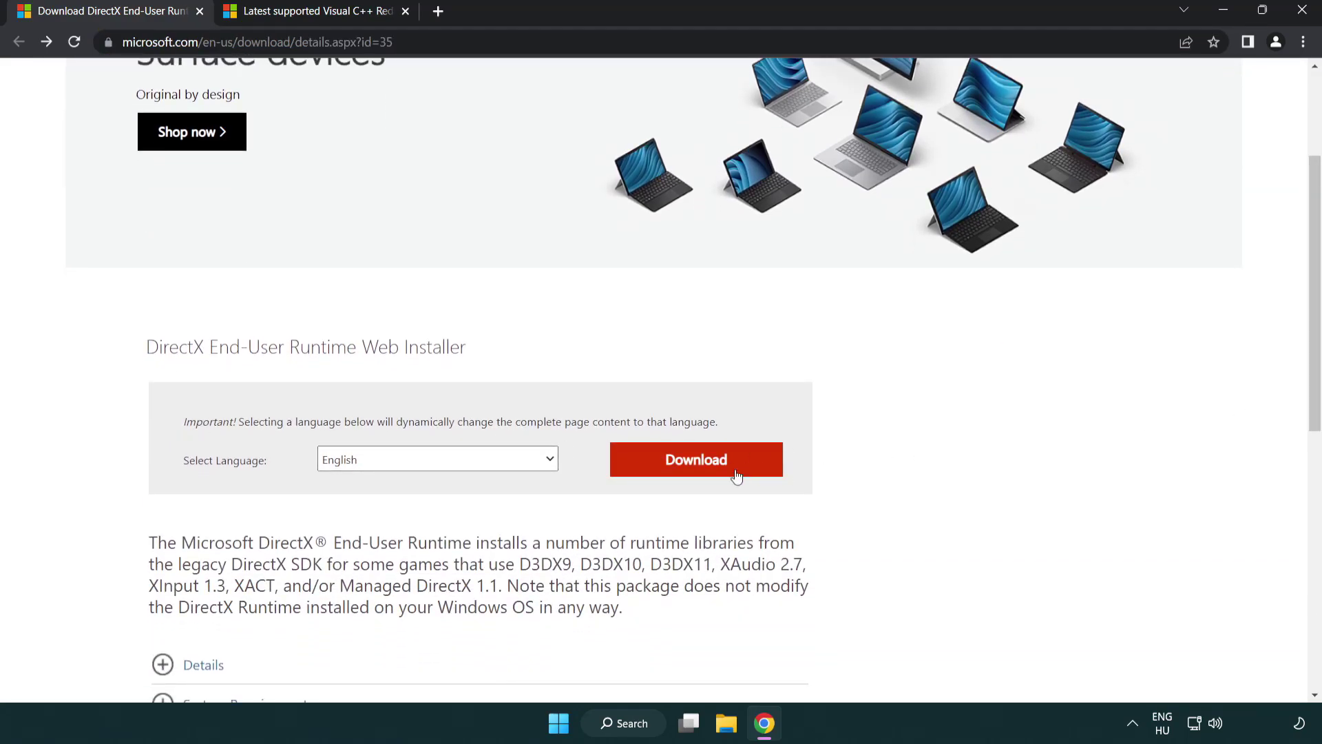
{"action": "left_click", "coordinate": [696, 460]}
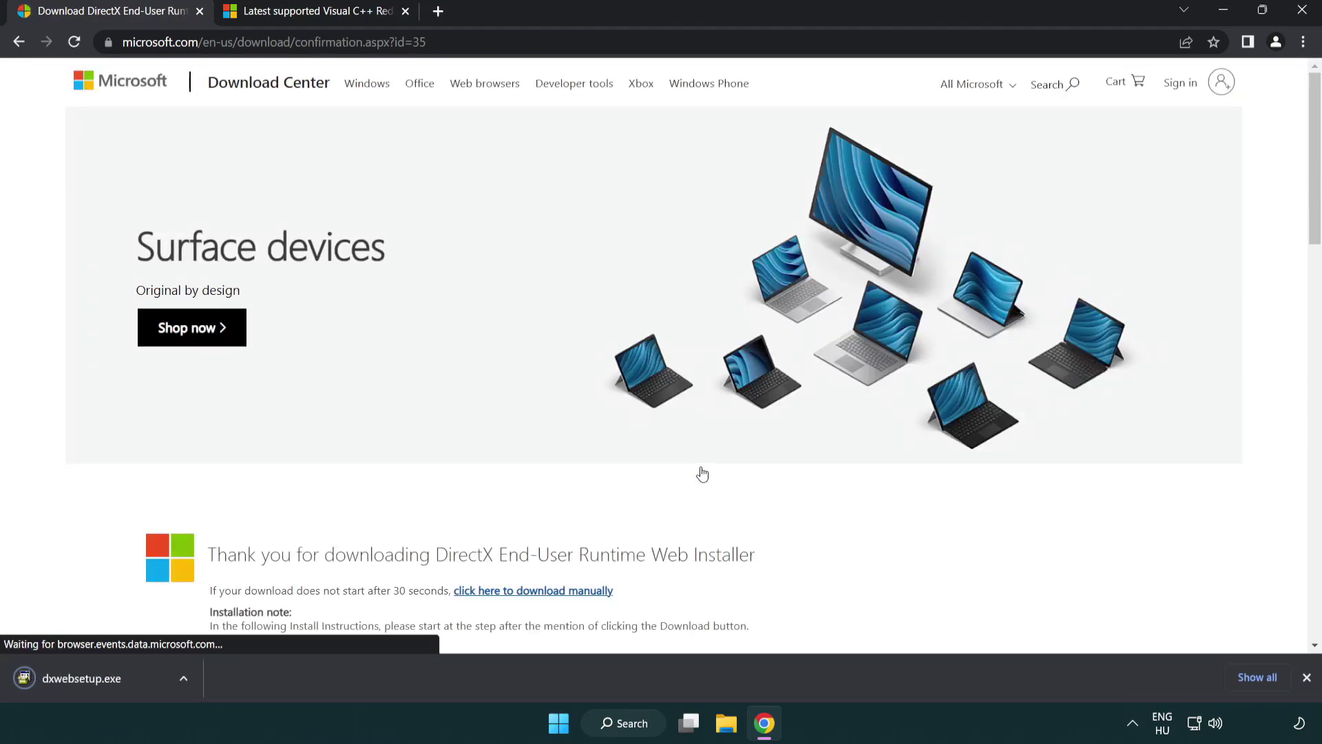
{"action": "left_click", "coordinate": [85, 681]}
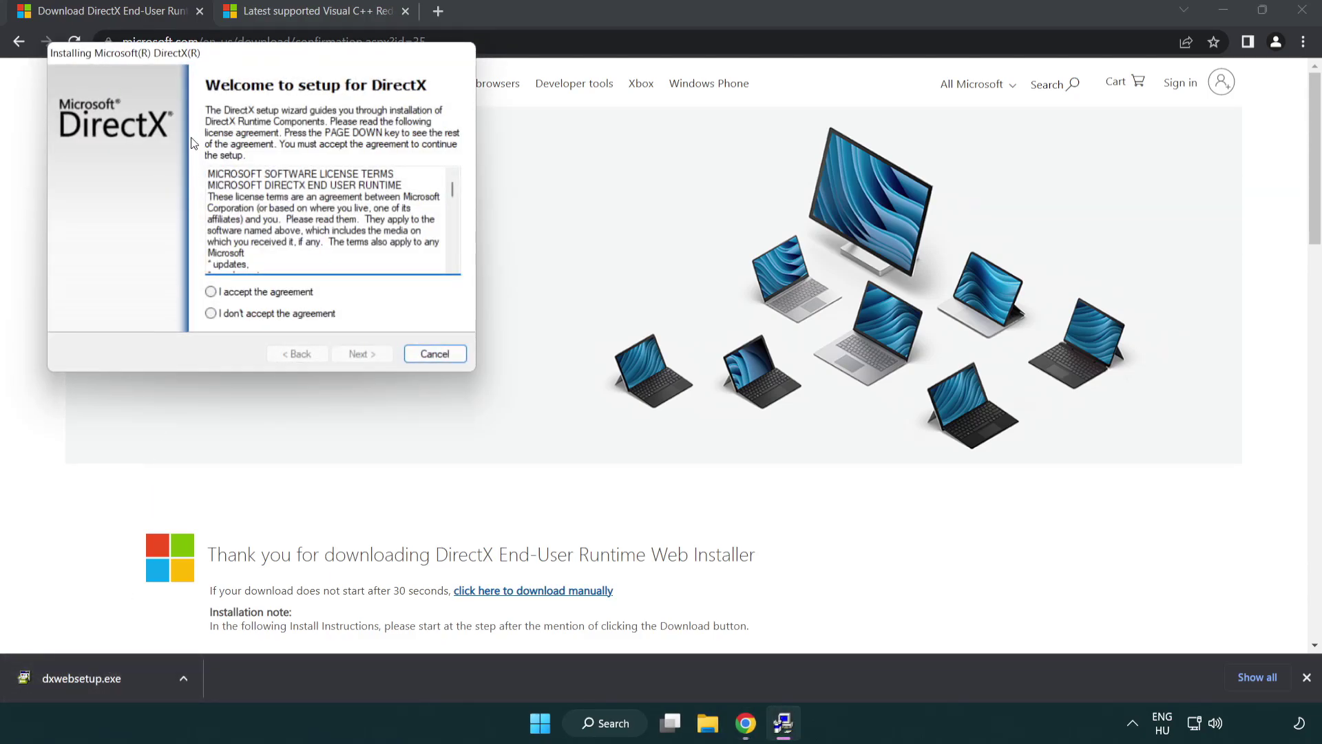
- Accept the DirectX licence, decline the Bing Bar, and finish the setup
{"action": "left_click_drag", "start_coordinate": [201, 64], "coordinate": [582, 209]}
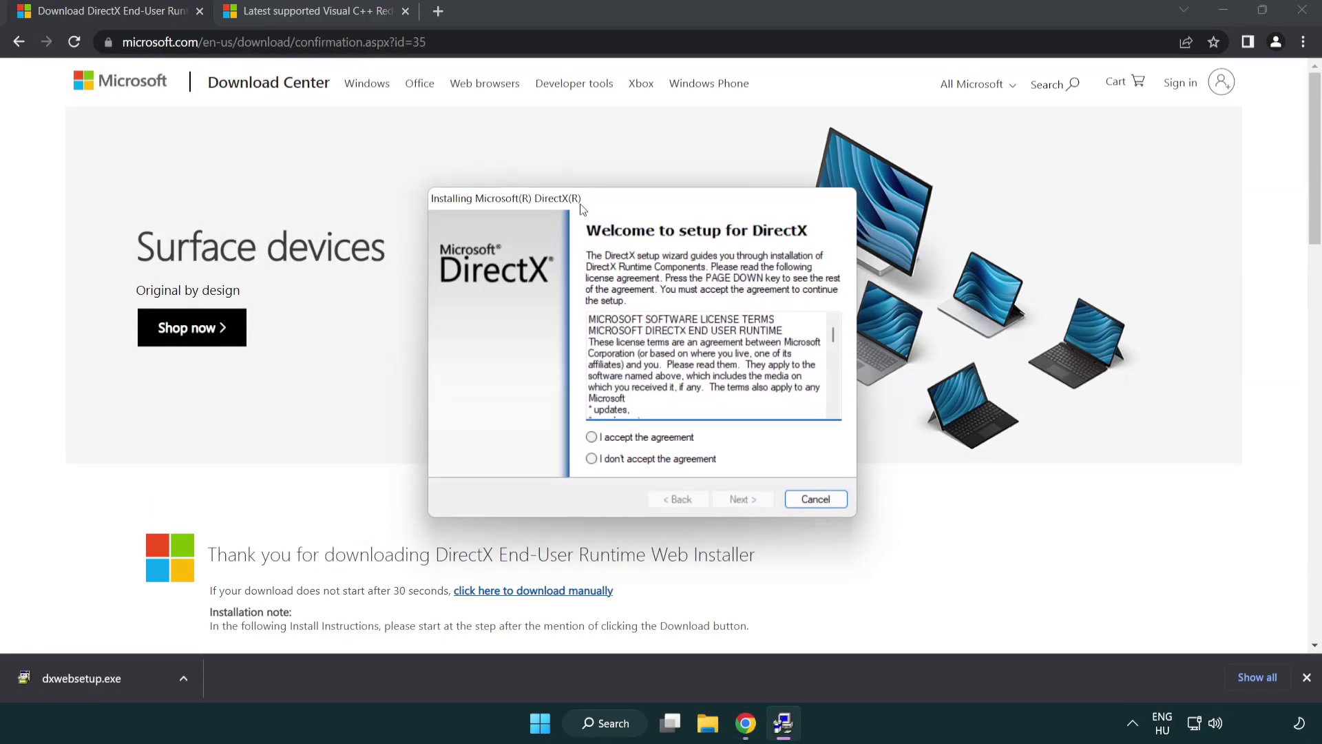
{"action": "left_click_drag", "start_coordinate": [832, 337], "coordinate": [821, 432]}
{"action": "left_click", "coordinate": [591, 437]}
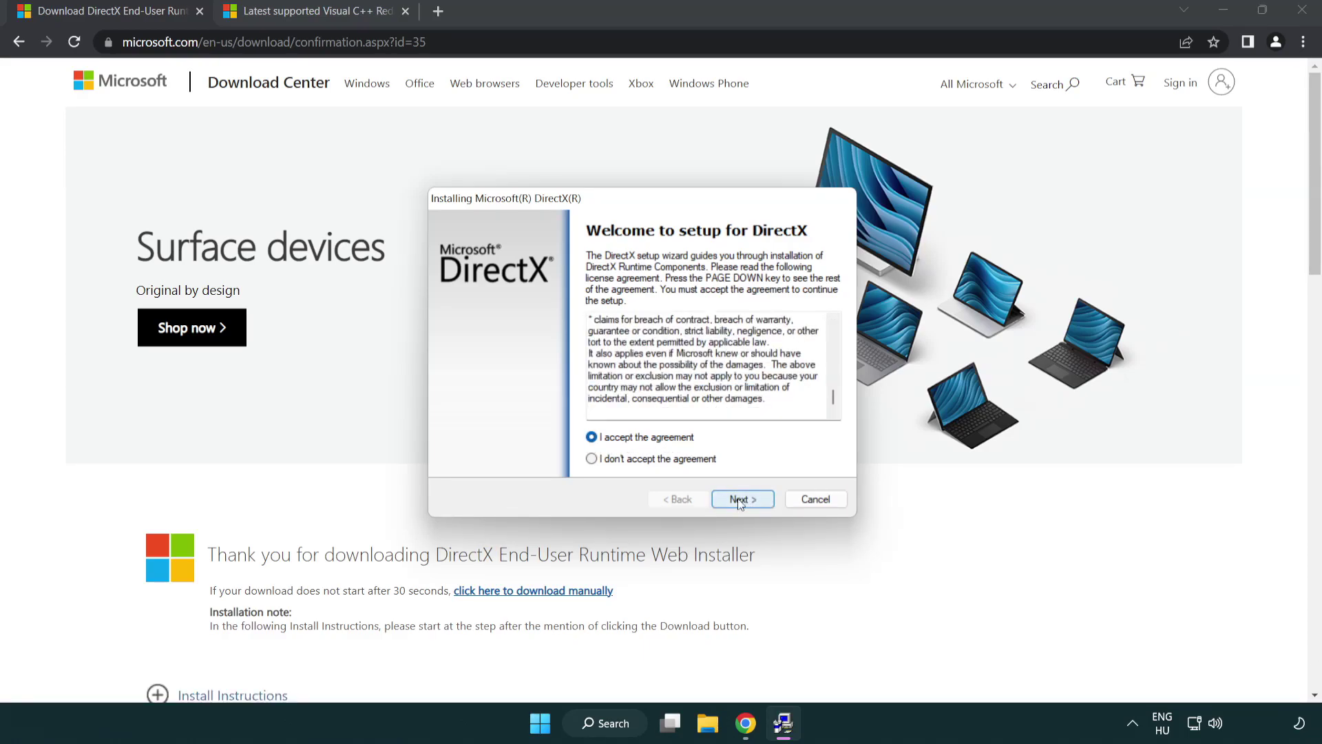
{"action": "left_click", "coordinate": [744, 500]}
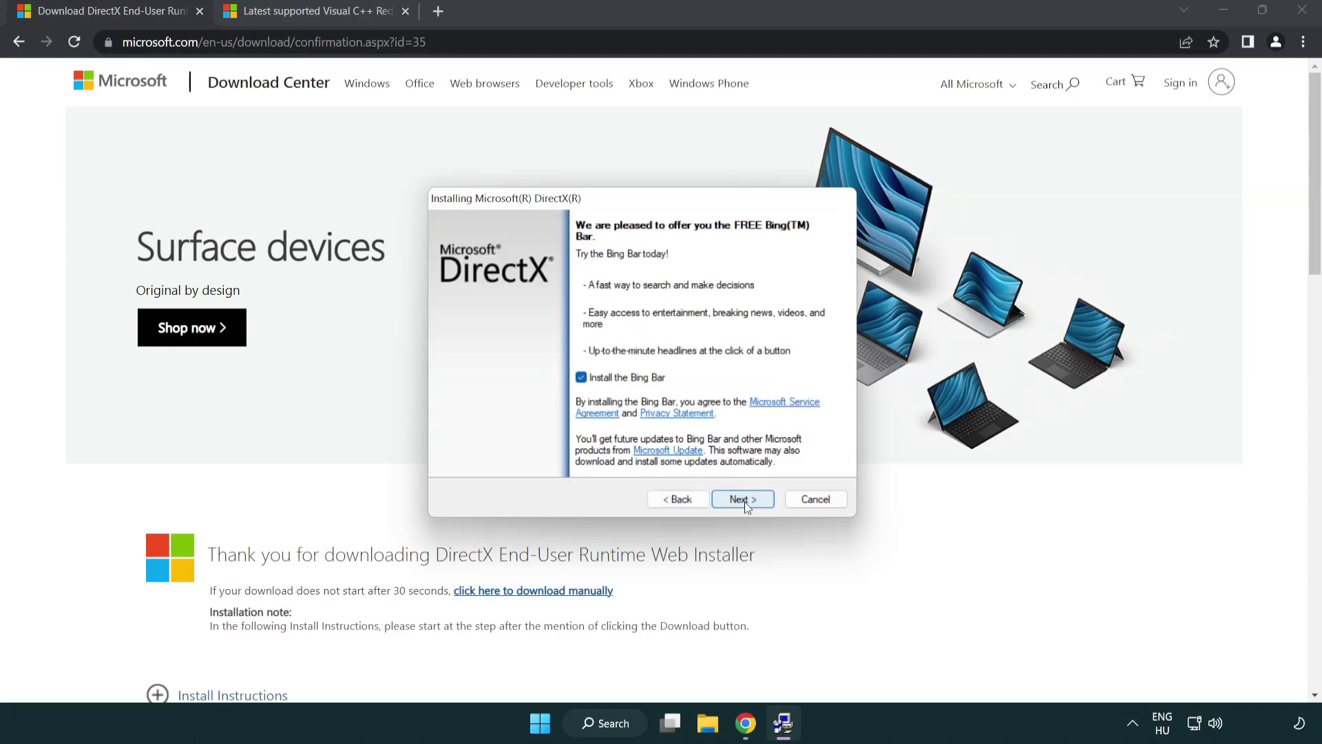
{"action": "left_click", "coordinate": [584, 383]}
{"action": "left_click", "coordinate": [746, 496]}
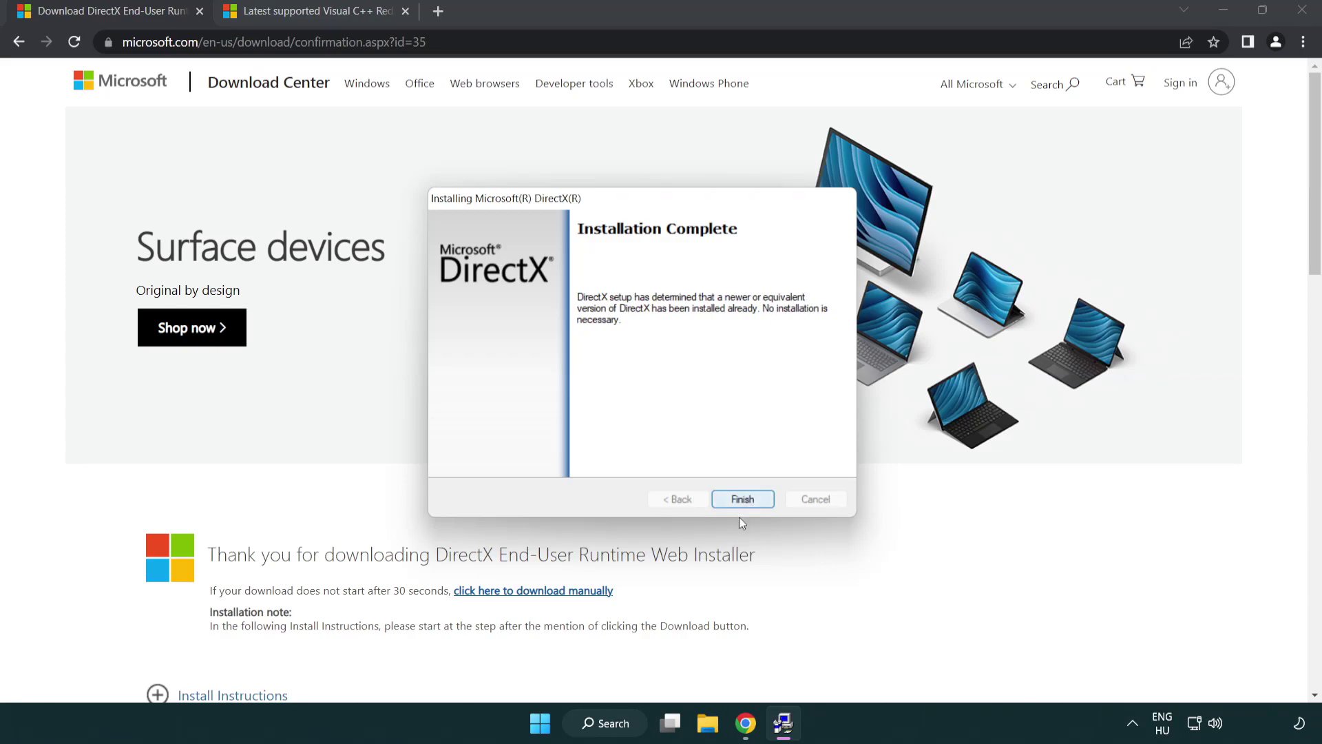
{"action": "left_click", "coordinate": [744, 500]}
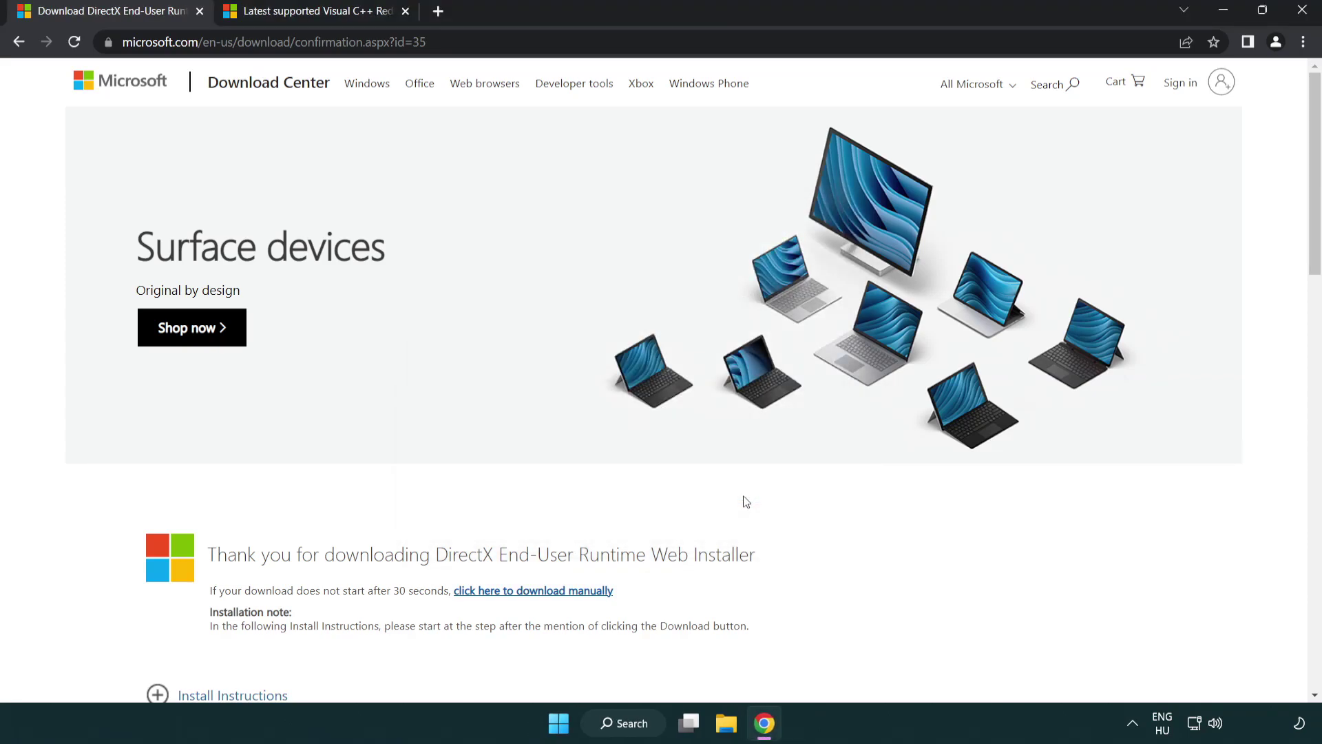
- Close the DirectX tab and download the ARM64, x86 and x64 Visual C++ redistributables
{"action": "left_click", "coordinate": [200, 12]}
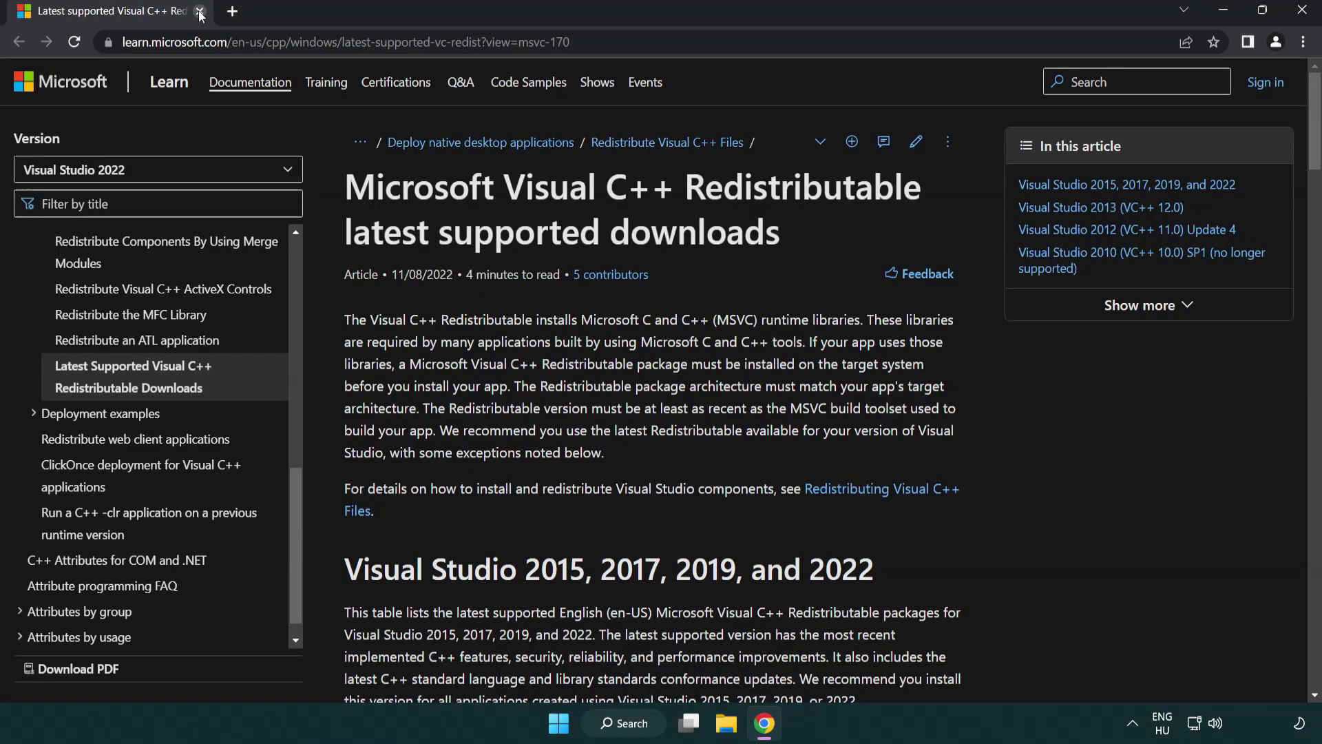
{"action": "left_click", "coordinate": [606, 46]}
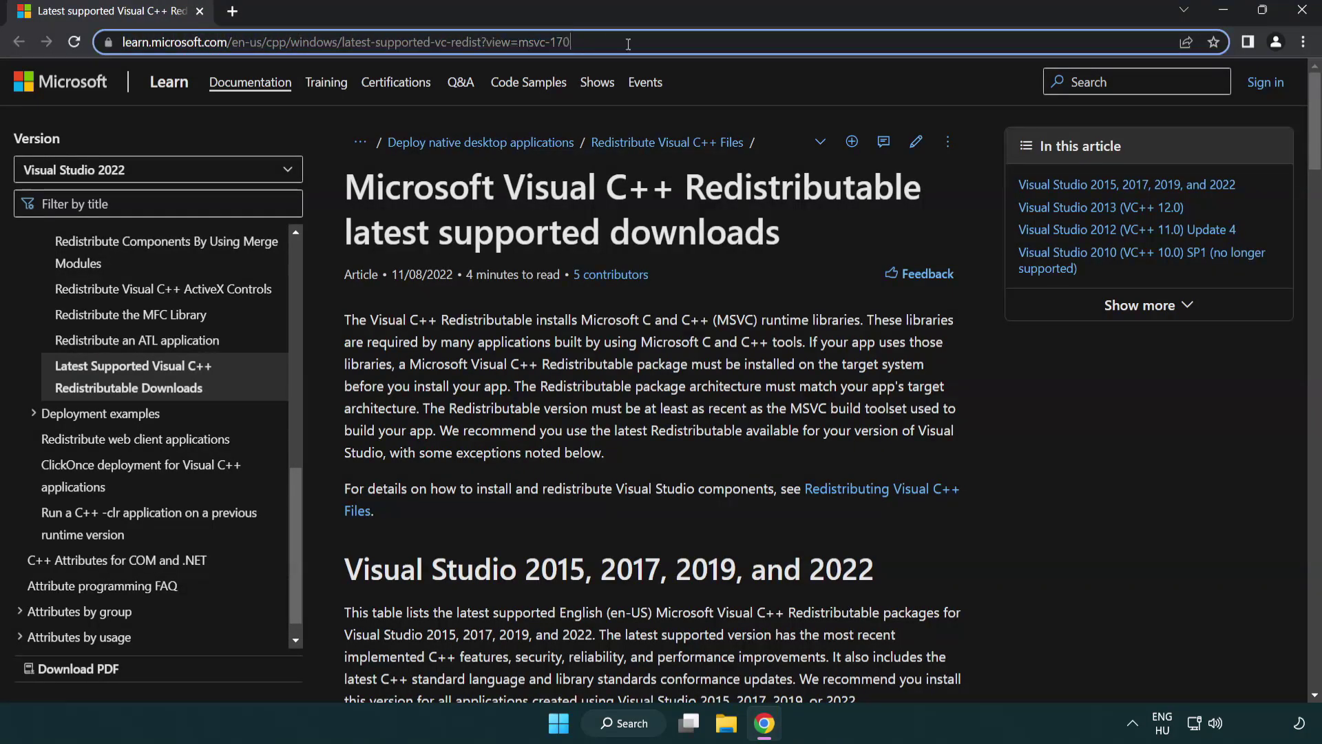
{"action": "left_click", "coordinate": [680, 226]}
{"action": "scroll", "coordinate": [680, 226], "scroll_direction": "down", "scroll_amount": 6}
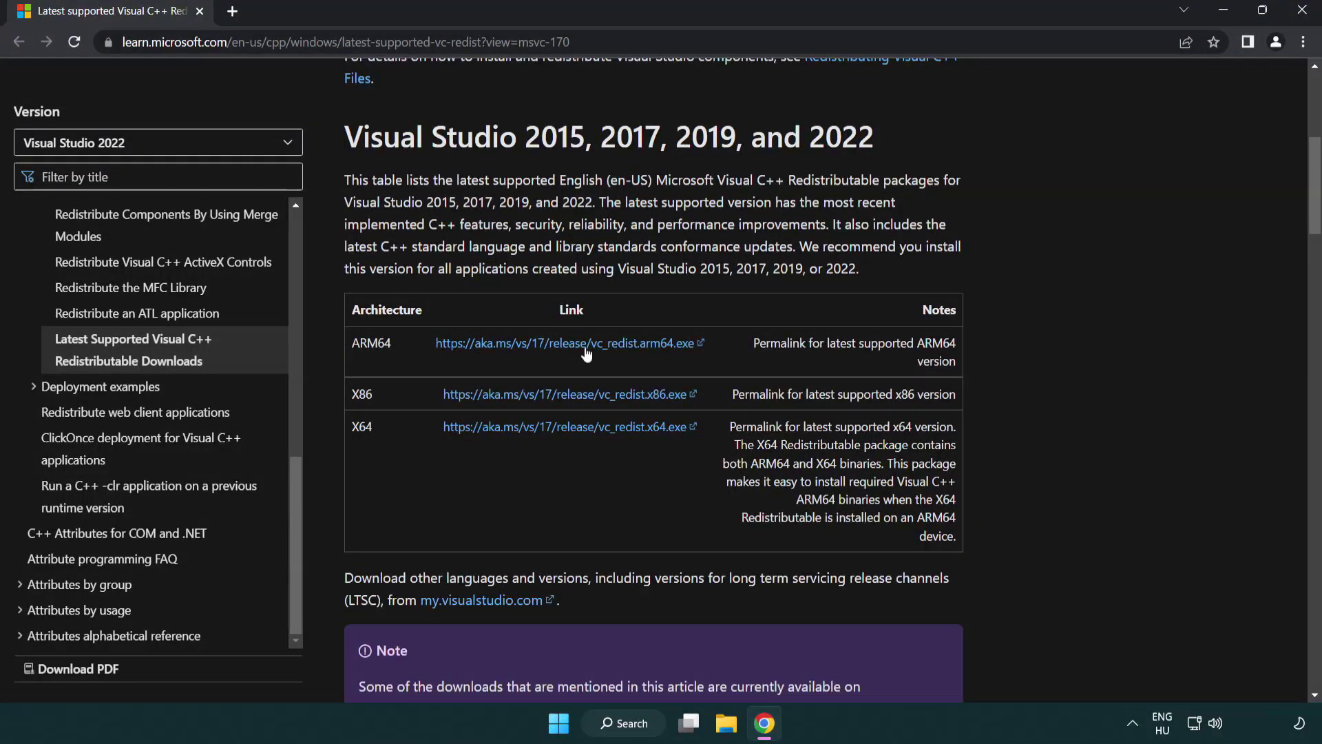
{"action": "left_click", "coordinate": [542, 348]}
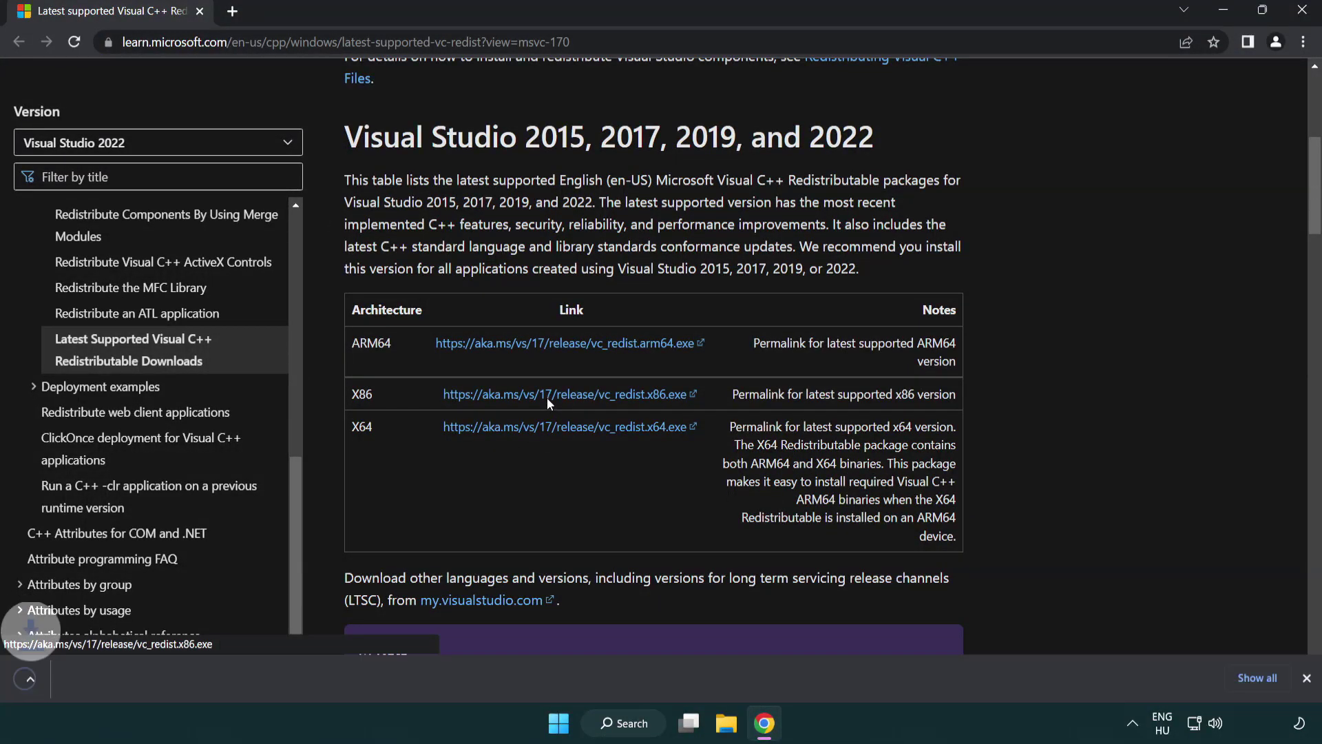
{"action": "left_click", "coordinate": [546, 395]}
{"action": "left_click", "coordinate": [555, 427]}
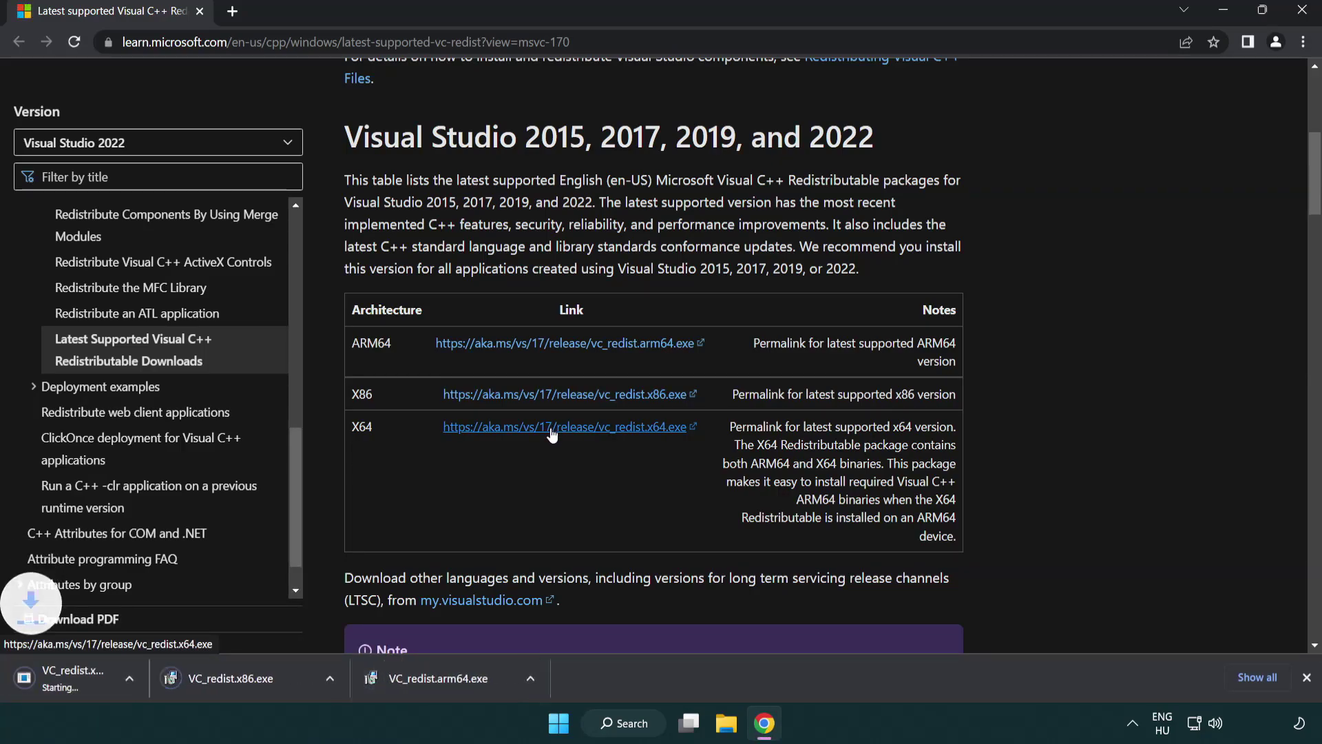
- Try installing the ARM64 redistributable, which fails as unsupported
{"action": "left_click", "coordinate": [506, 688]}
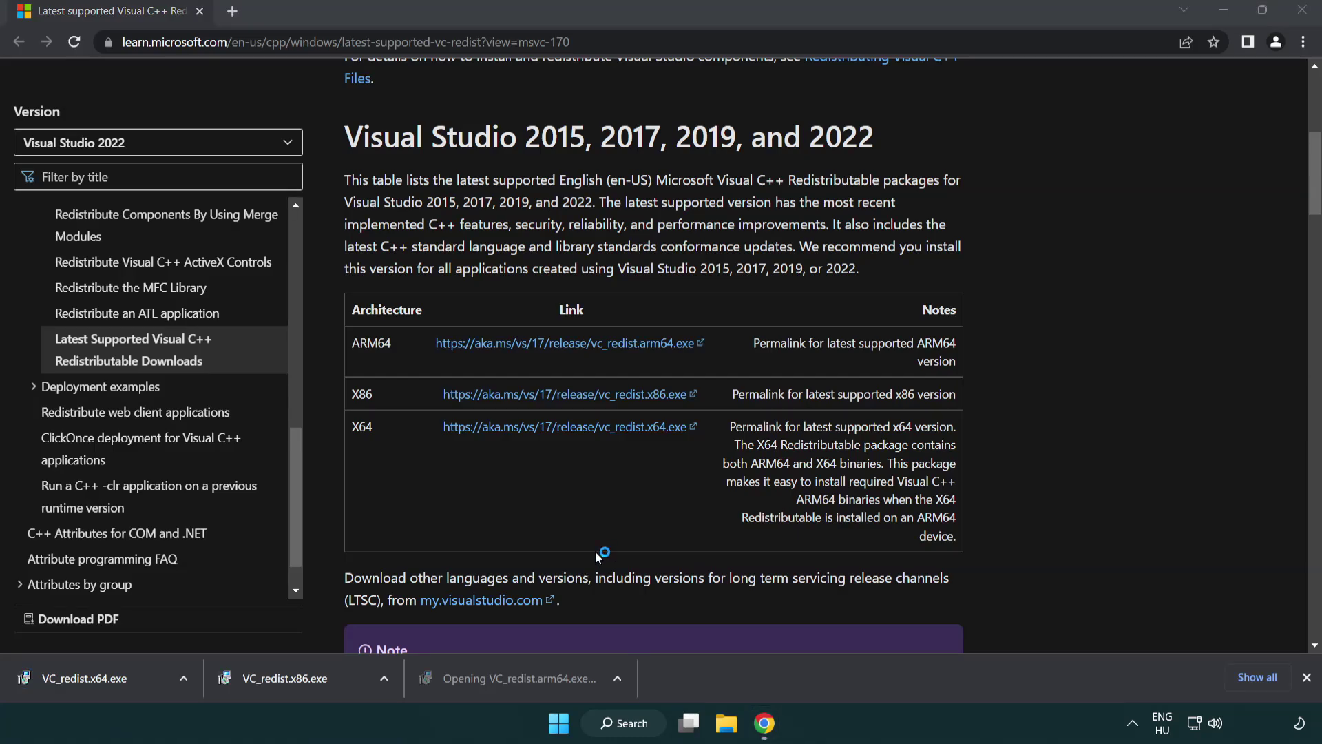
{"action": "left_click_drag", "start_coordinate": [848, 337], "coordinate": [857, 406]}
{"action": "left_click", "coordinate": [471, 430]}
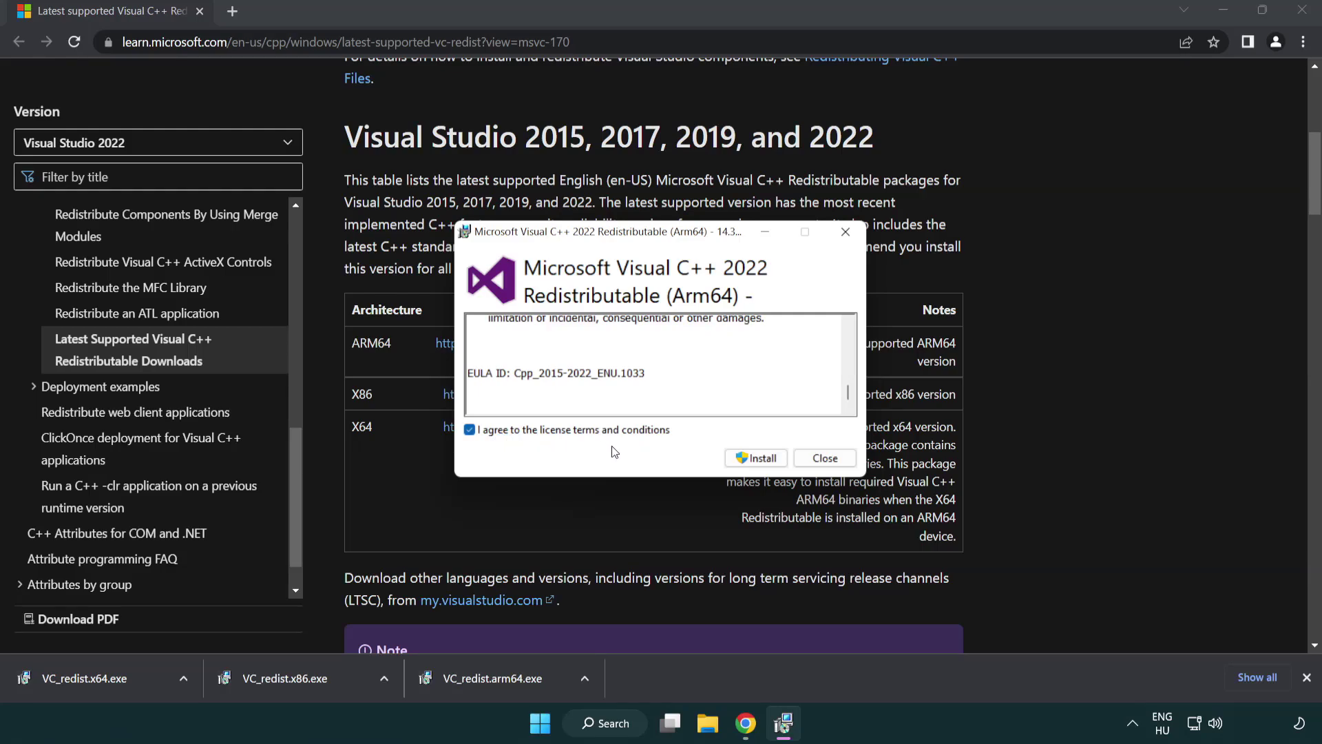
{"action": "left_click", "coordinate": [736, 457]}
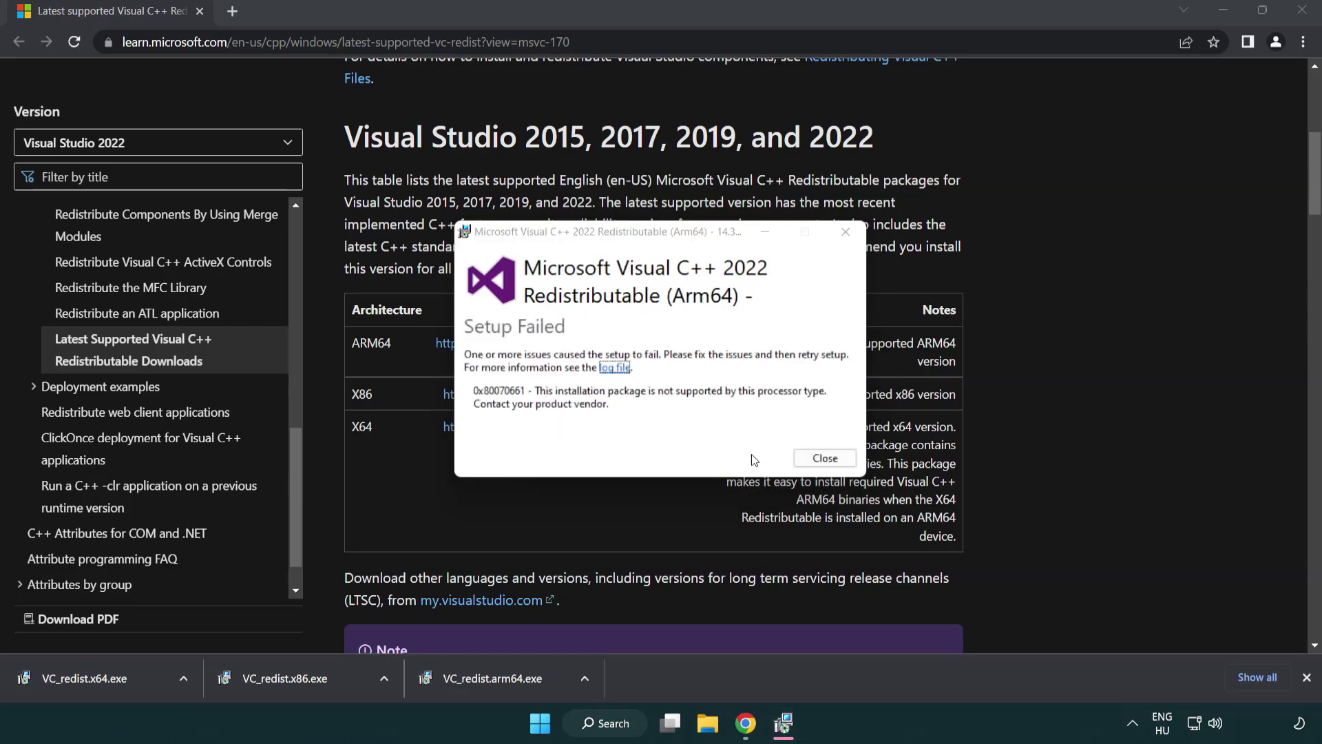
{"action": "left_click", "coordinate": [825, 458]}
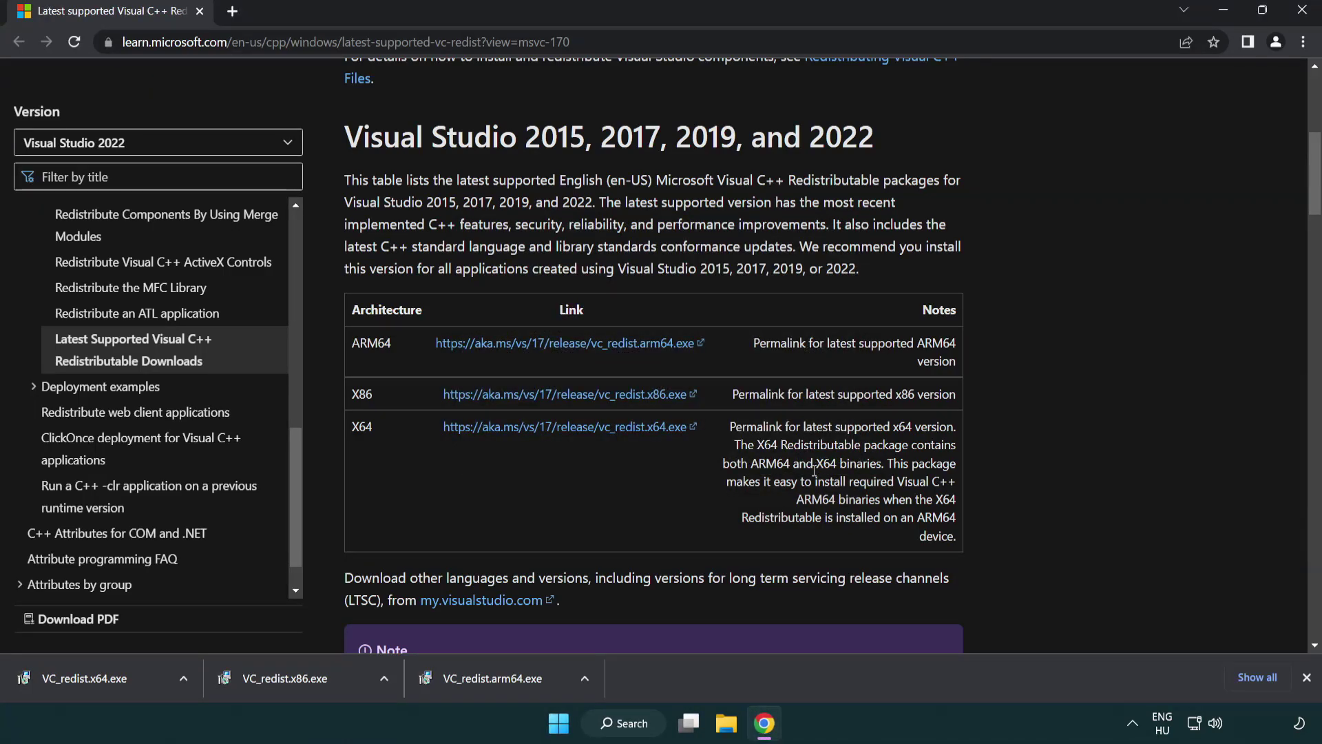
- Install the x86 and x64 Visual C++ 2015-2022 redistributables without restarting, then close Chrome
{"action": "left_click", "coordinate": [295, 685]}
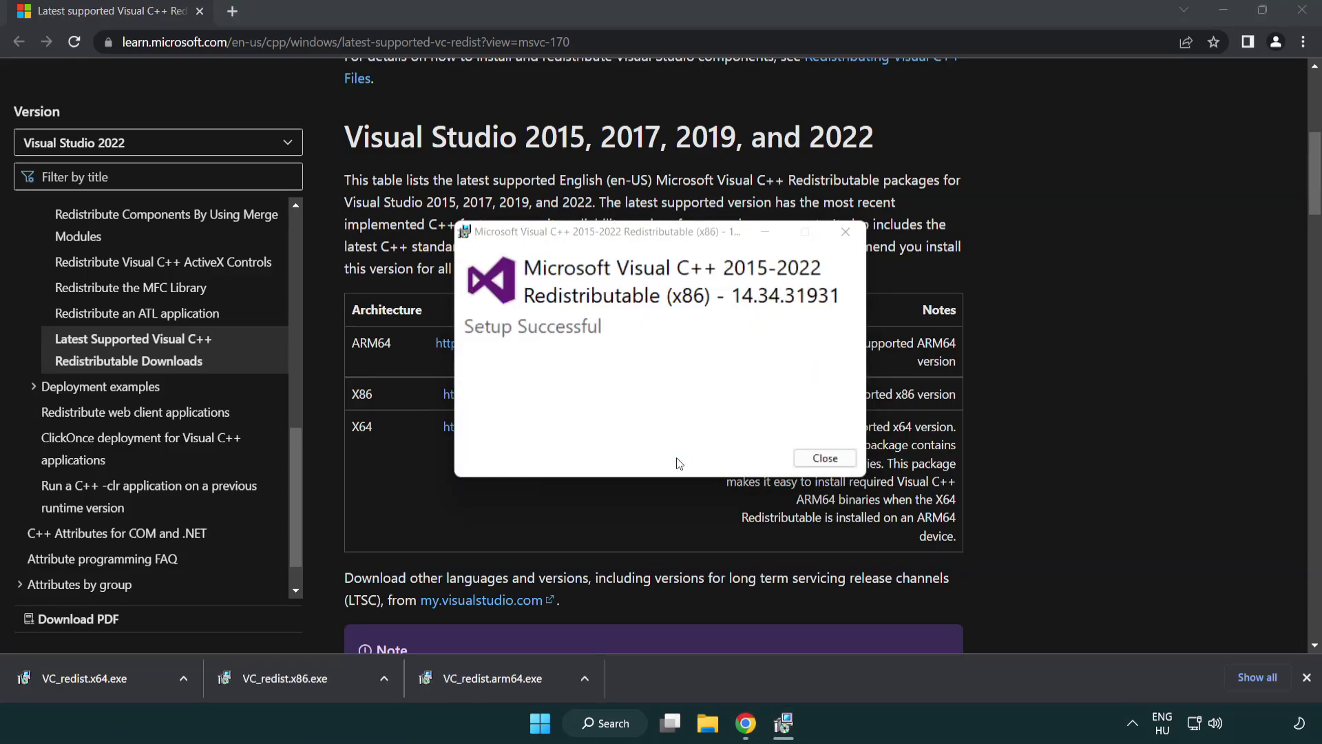
{"action": "left_click", "coordinate": [826, 459]}
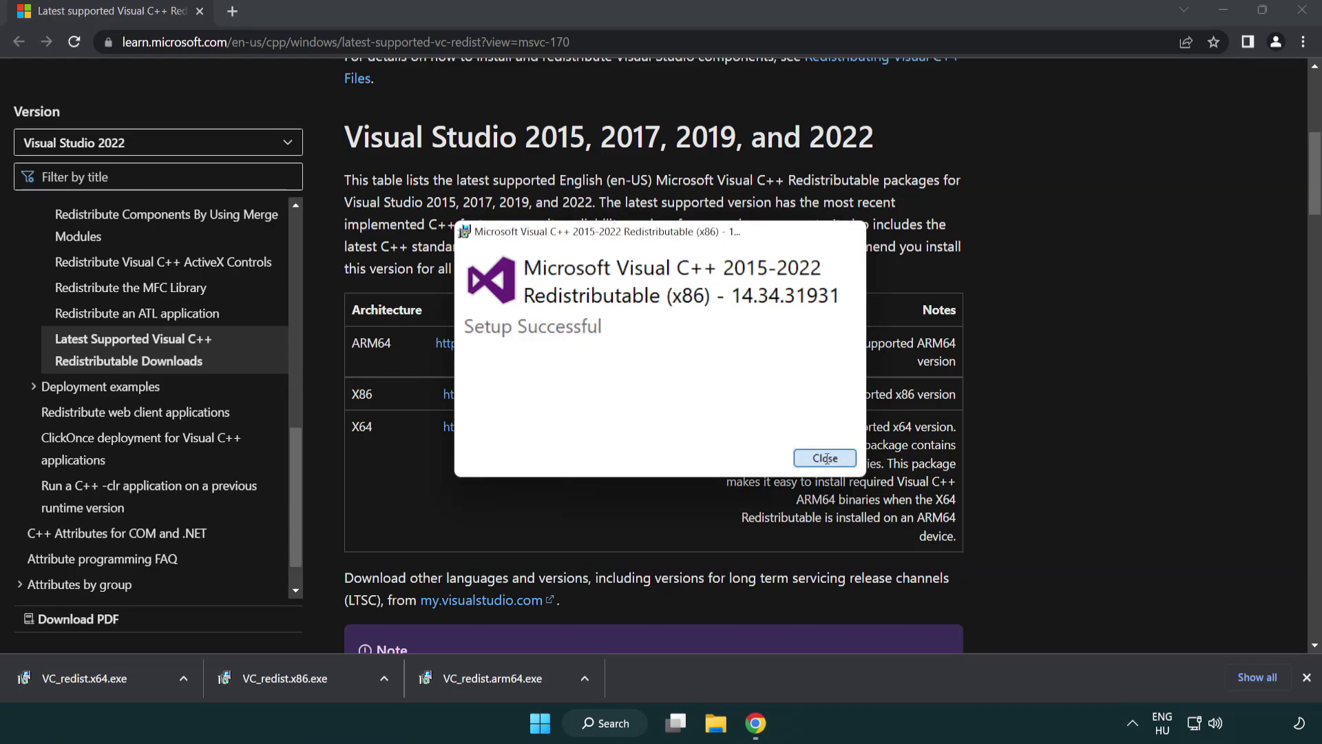
{"action": "left_click", "coordinate": [100, 676]}
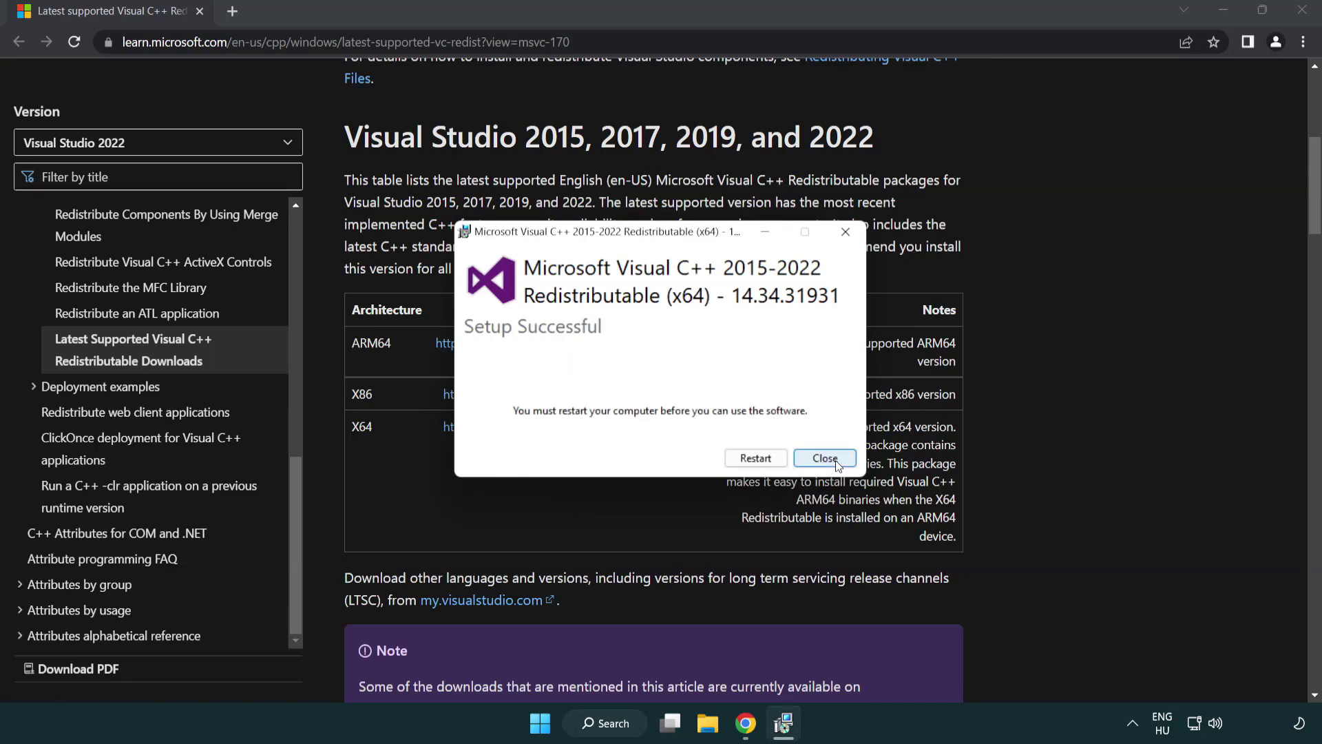
{"action": "left_click", "coordinate": [825, 458]}
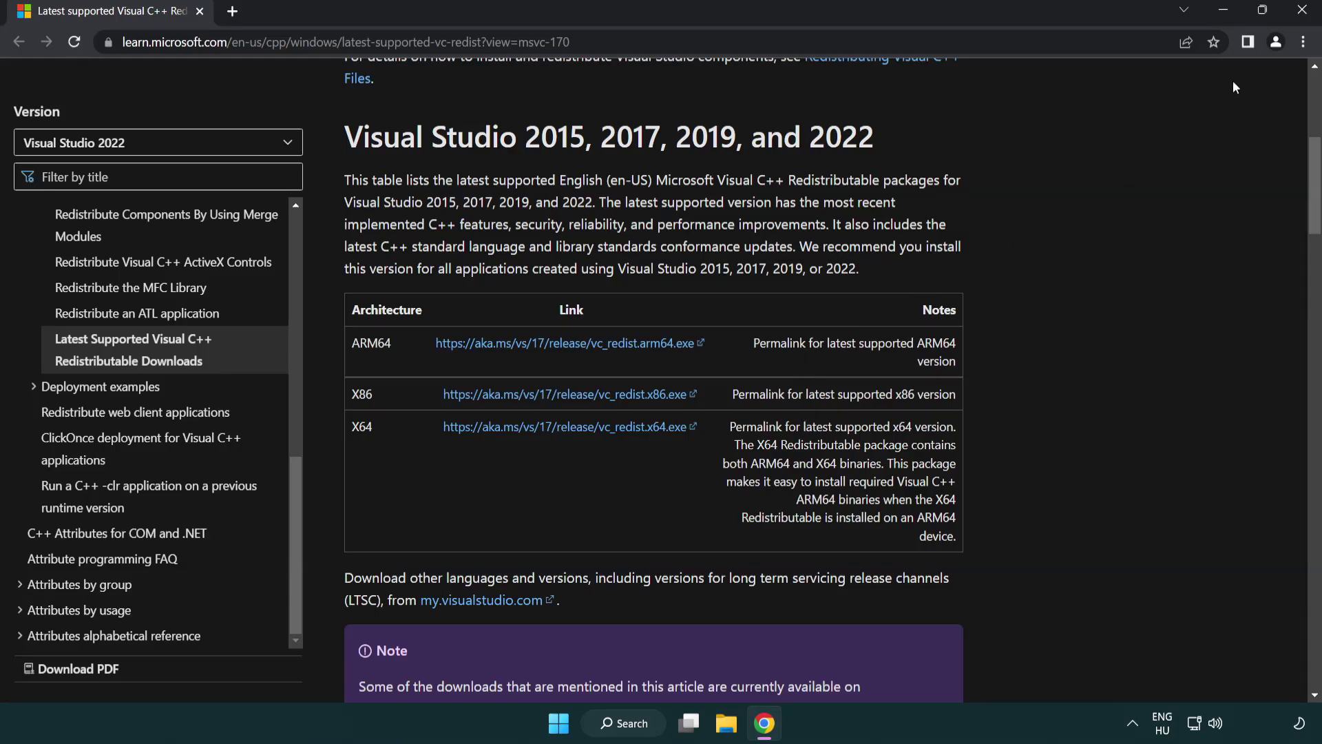
{"action": "left_click", "coordinate": [1302, 11]}
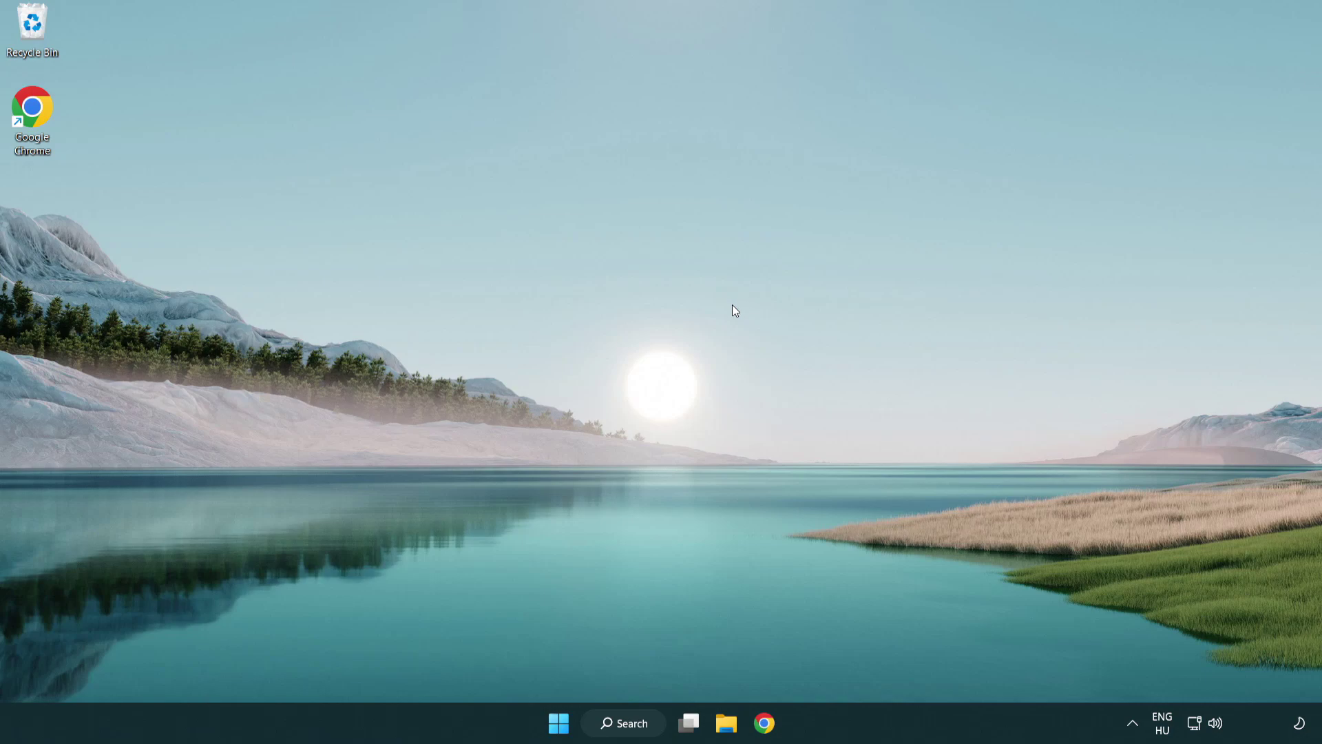
- Search for 'cmd' and launch Command Prompt as administrator
{"action": "left_click", "coordinate": [619, 724]}
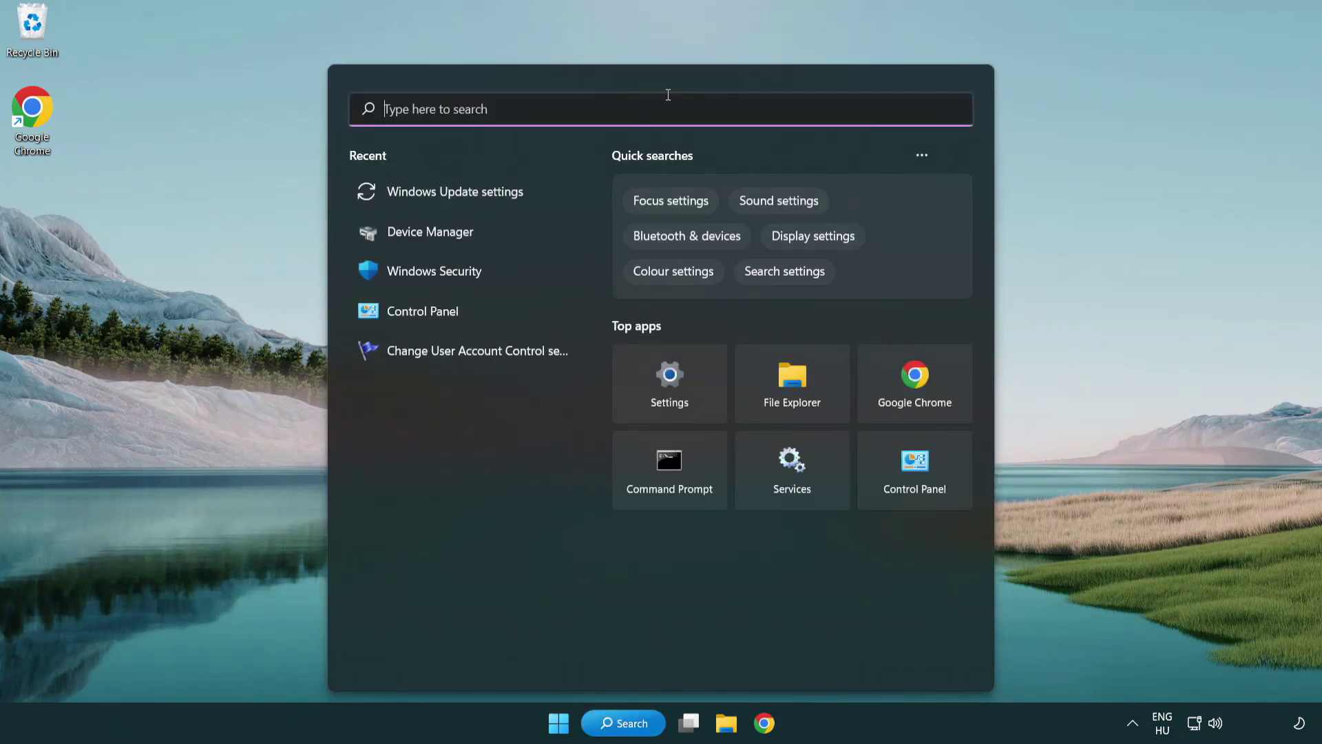
{"action": "type", "text": "cmd"}
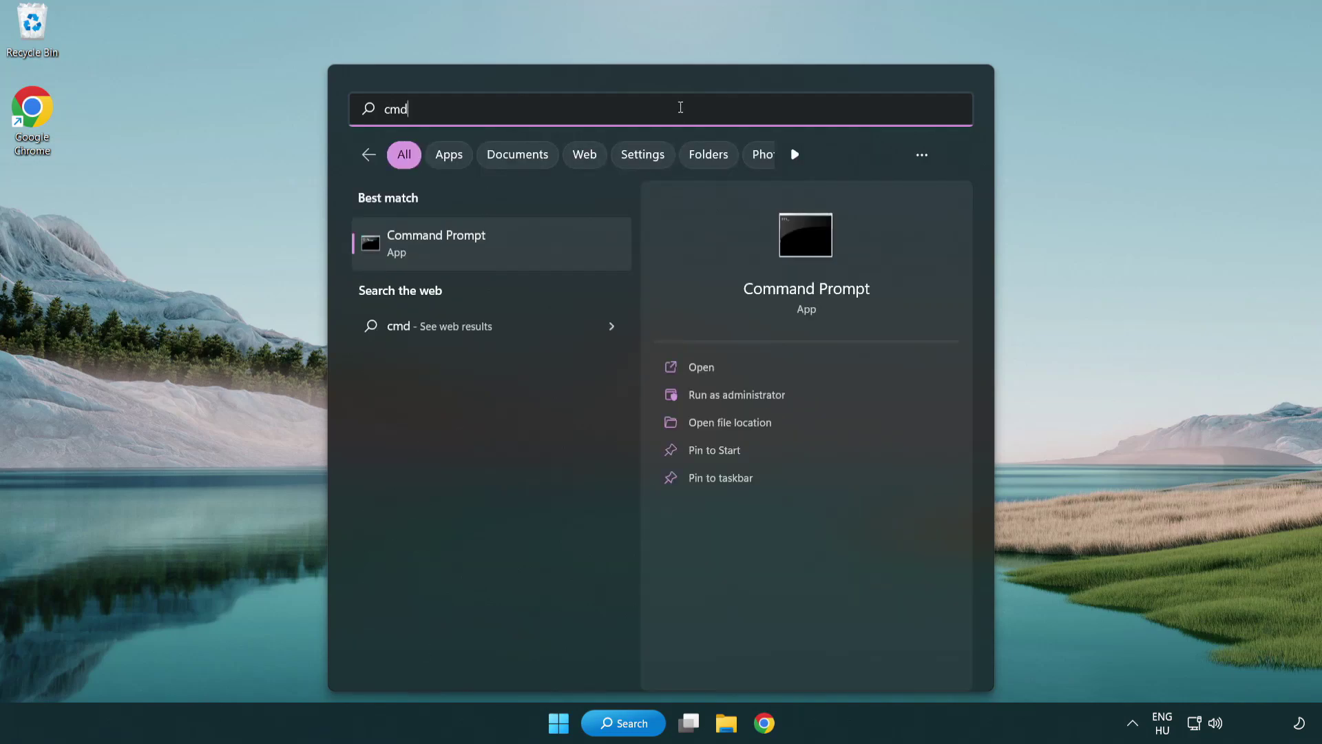
{"action": "right_click", "coordinate": [506, 246]}
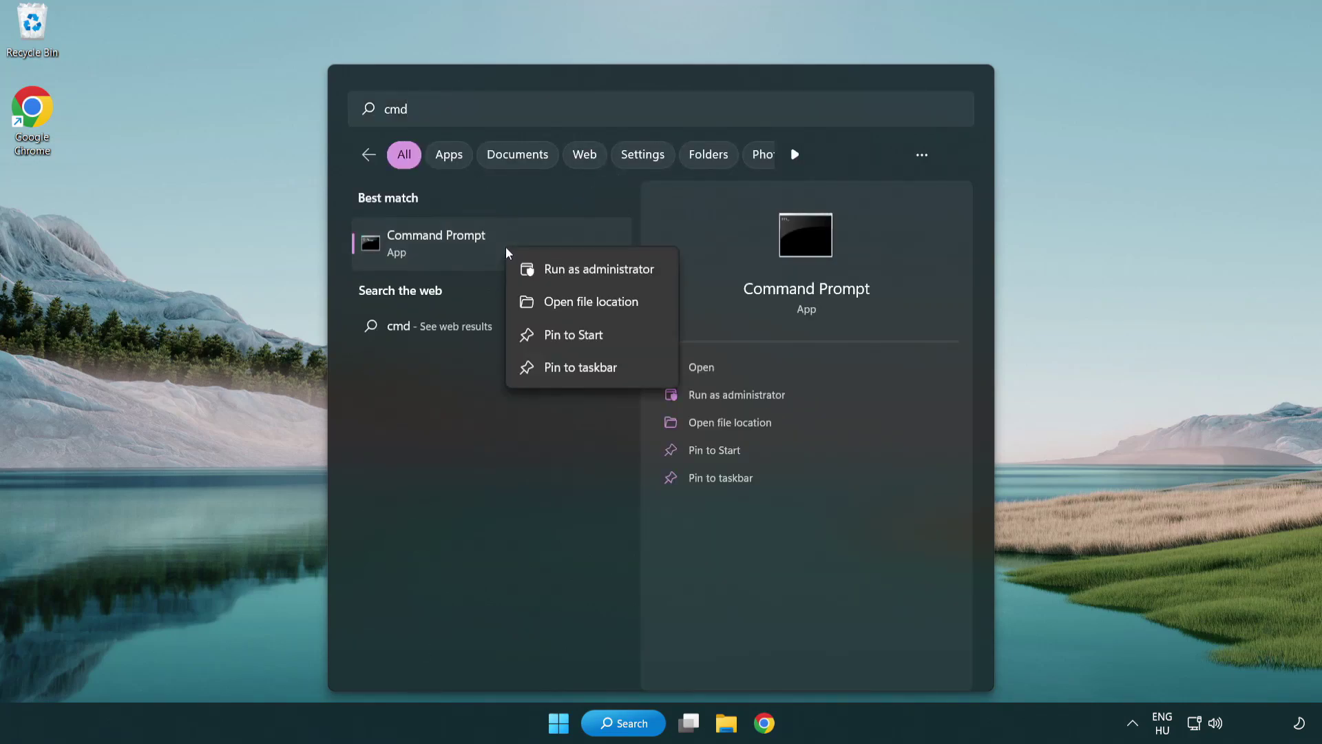
{"action": "left_click", "coordinate": [596, 275]}
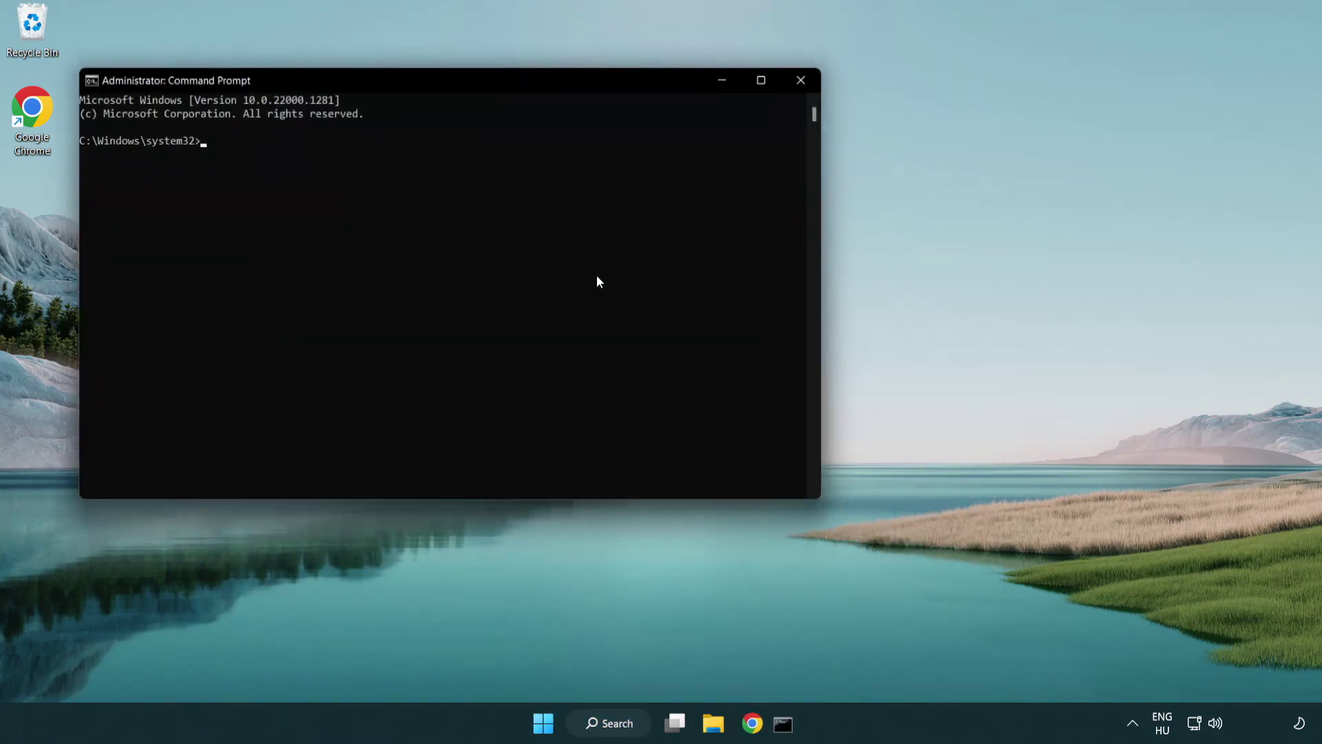
- Run sfc /scannow, confirm no integrity violations were found, then close Command Prompt
{"action": "left_click_drag", "start_coordinate": [474, 77], "coordinate": [665, 134]}
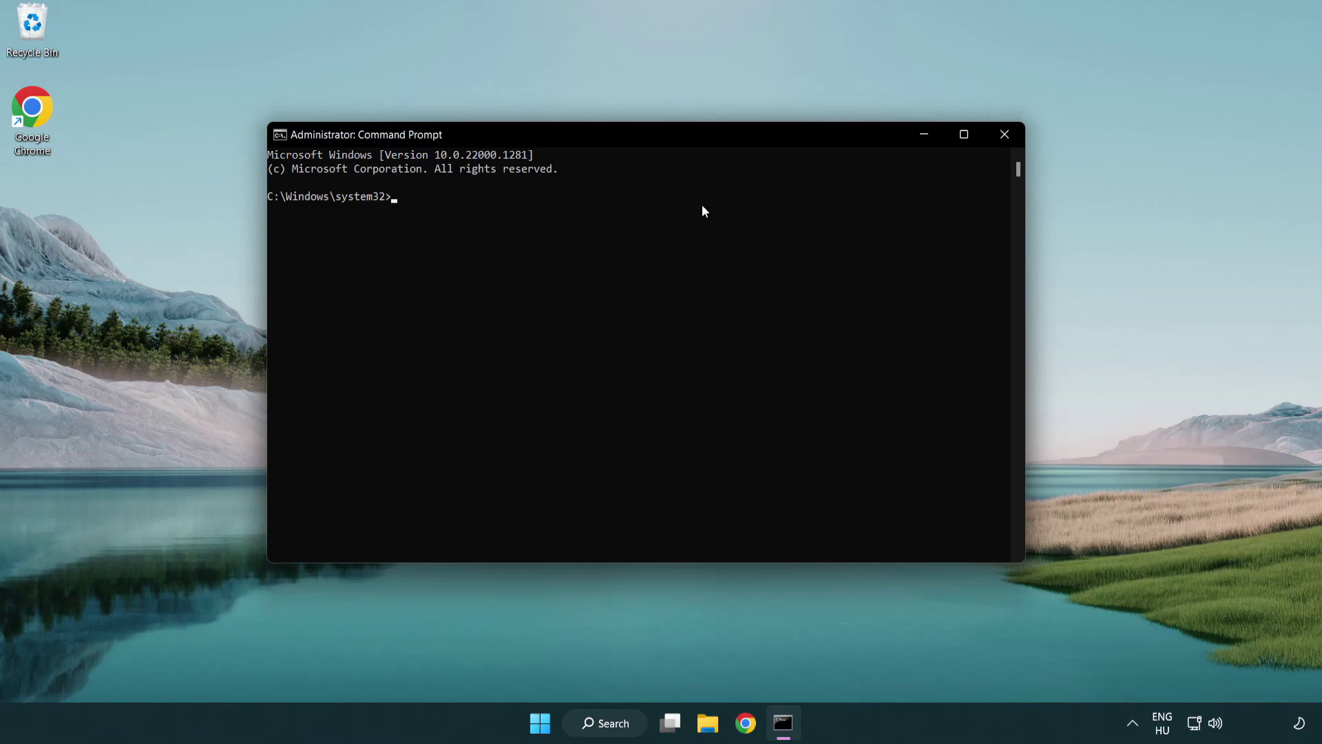
{"action": "type", "text": "sfc /s"}
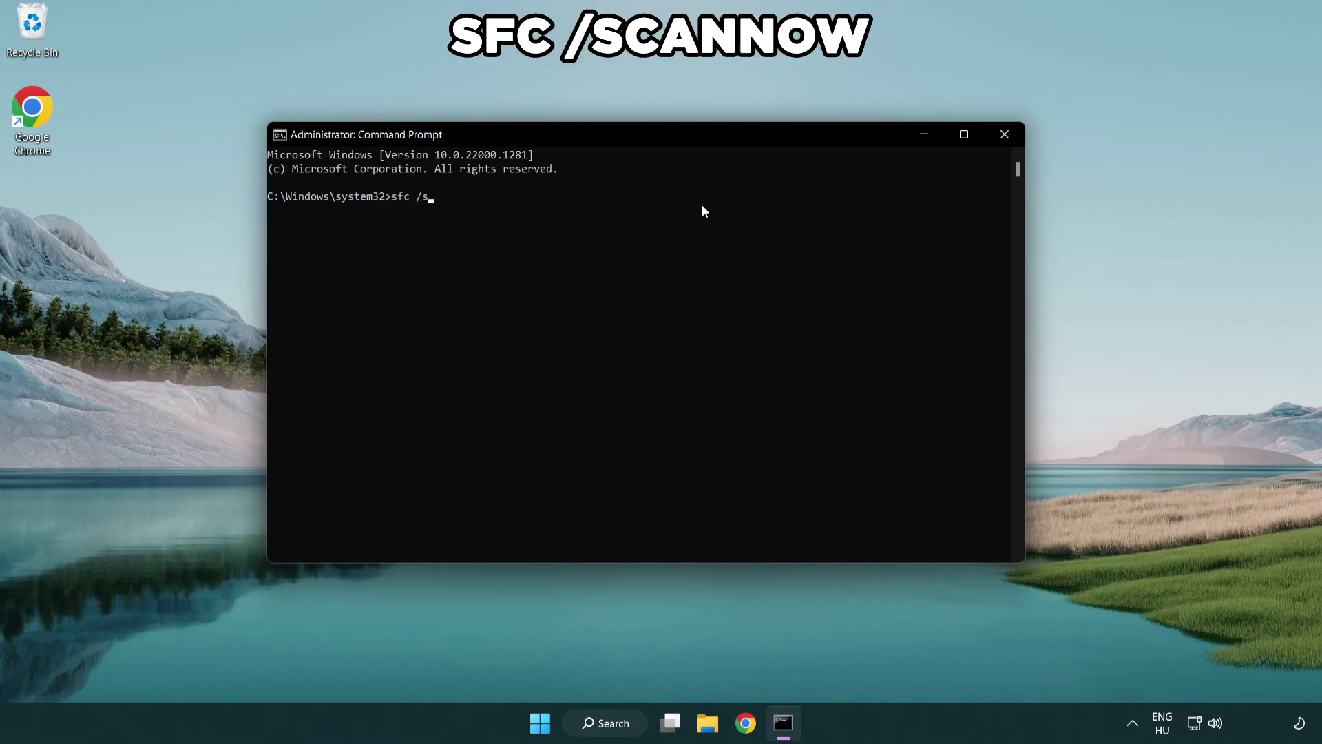
{"action": "type", "text": "cannow"}
{"action": "key", "text": "Return"}
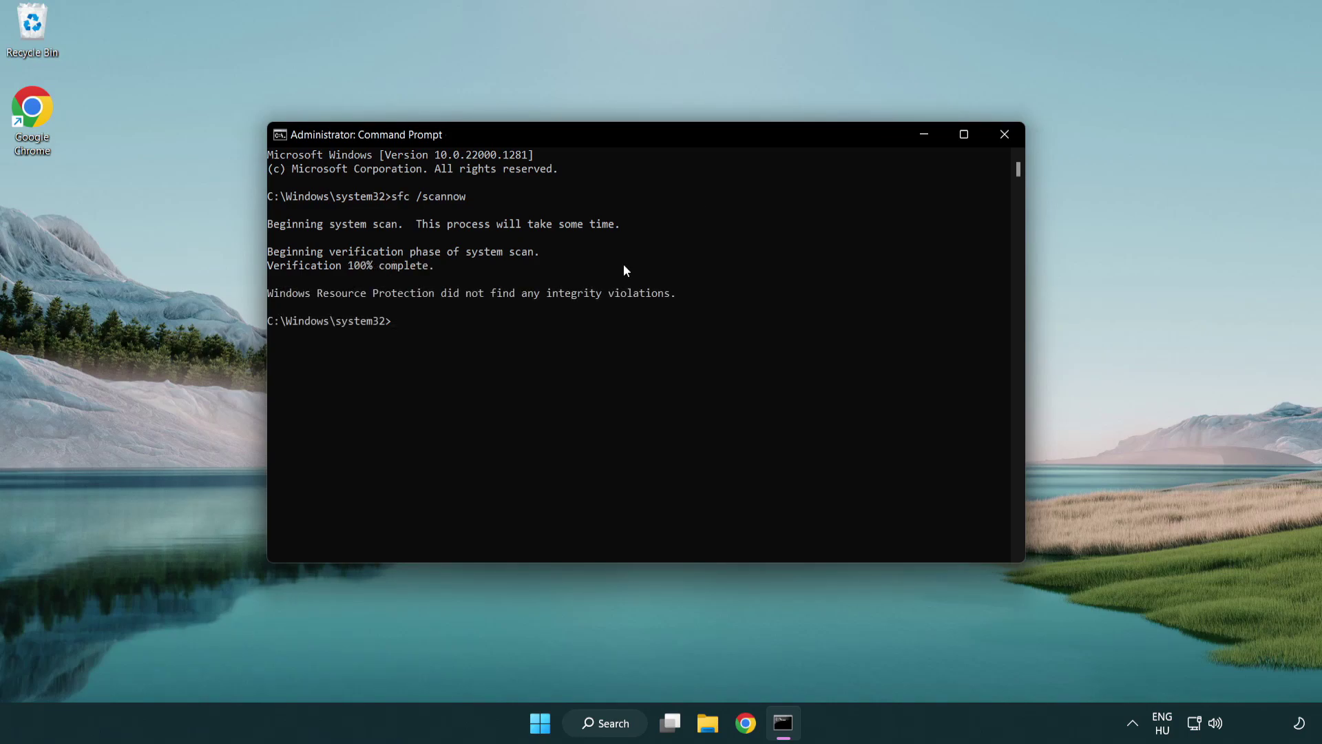
{"action": "left_click", "coordinate": [1006, 136]}
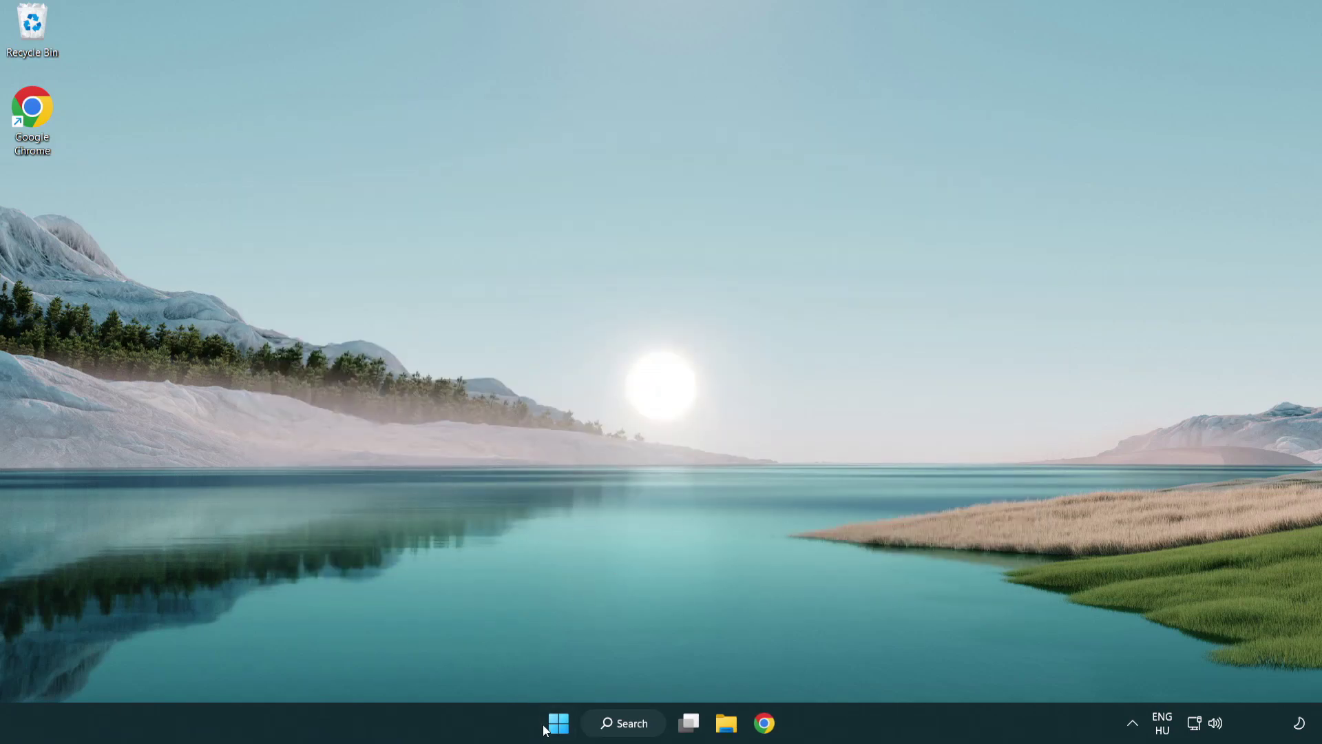